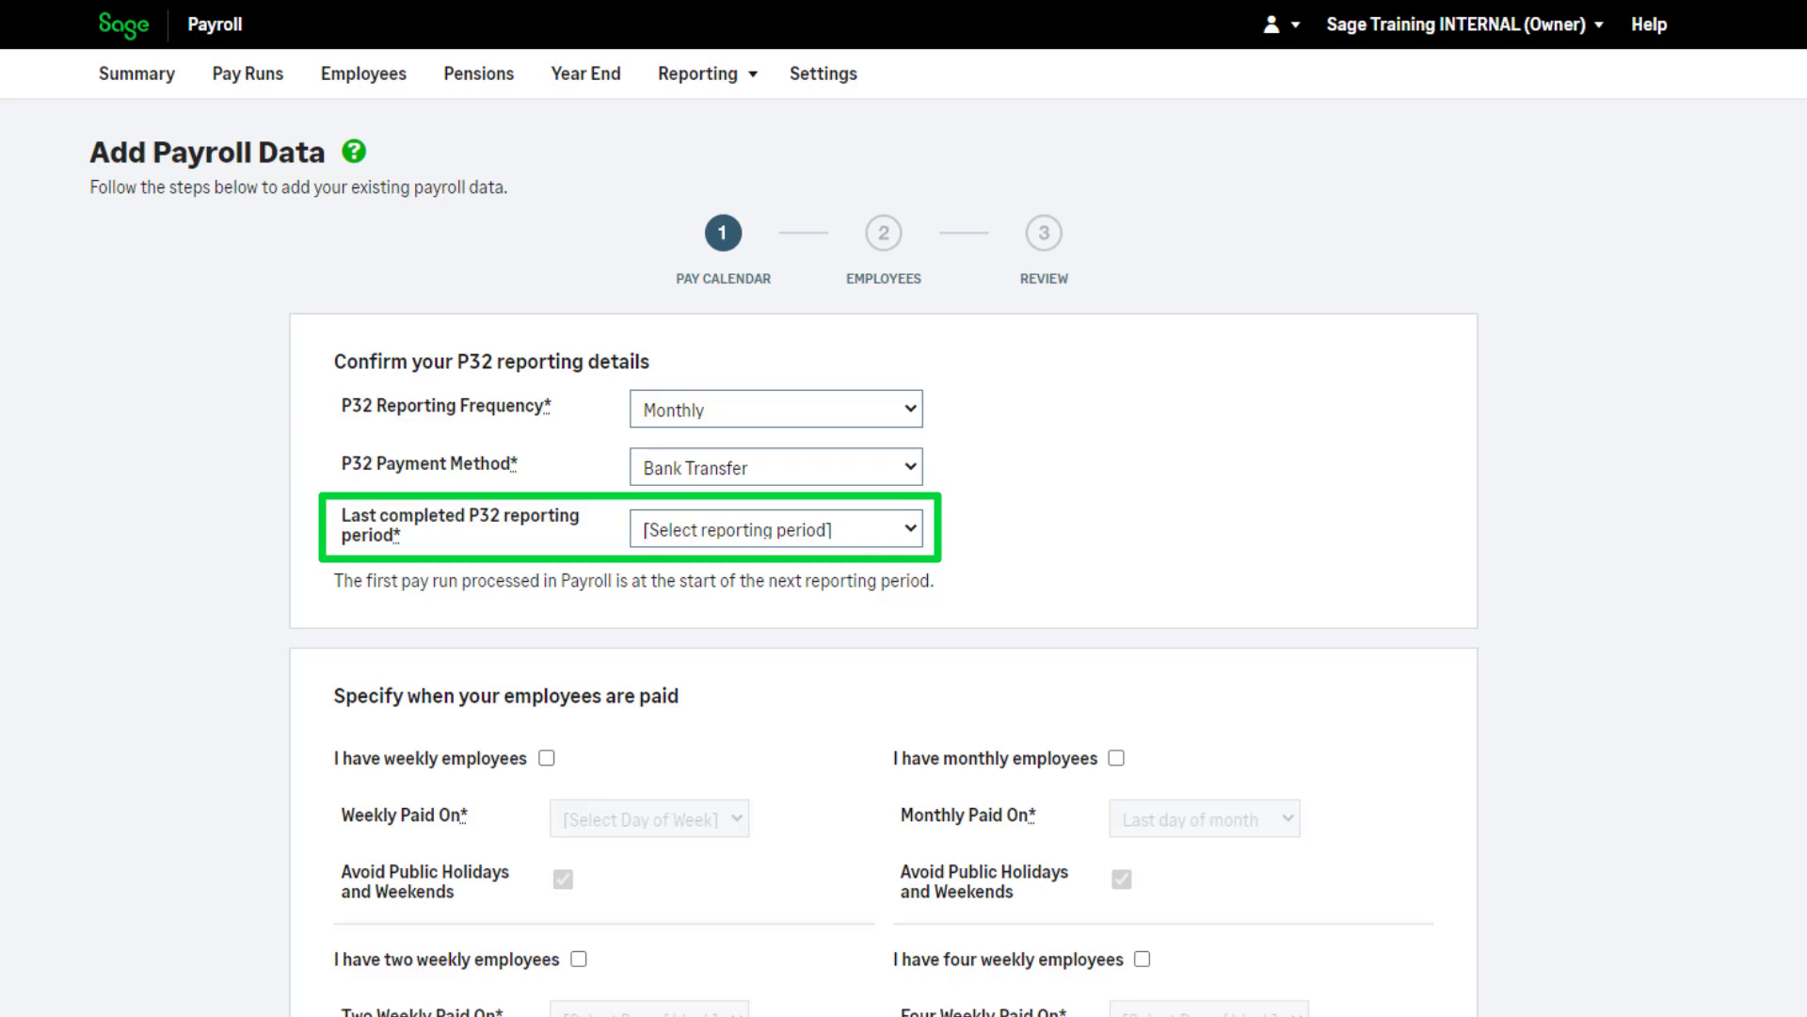
# Step: Set the last completed P32 reporting period to Month 4 (July 2023) and enable monthly employees paid on the last day of month
pyautogui.click(909, 529)
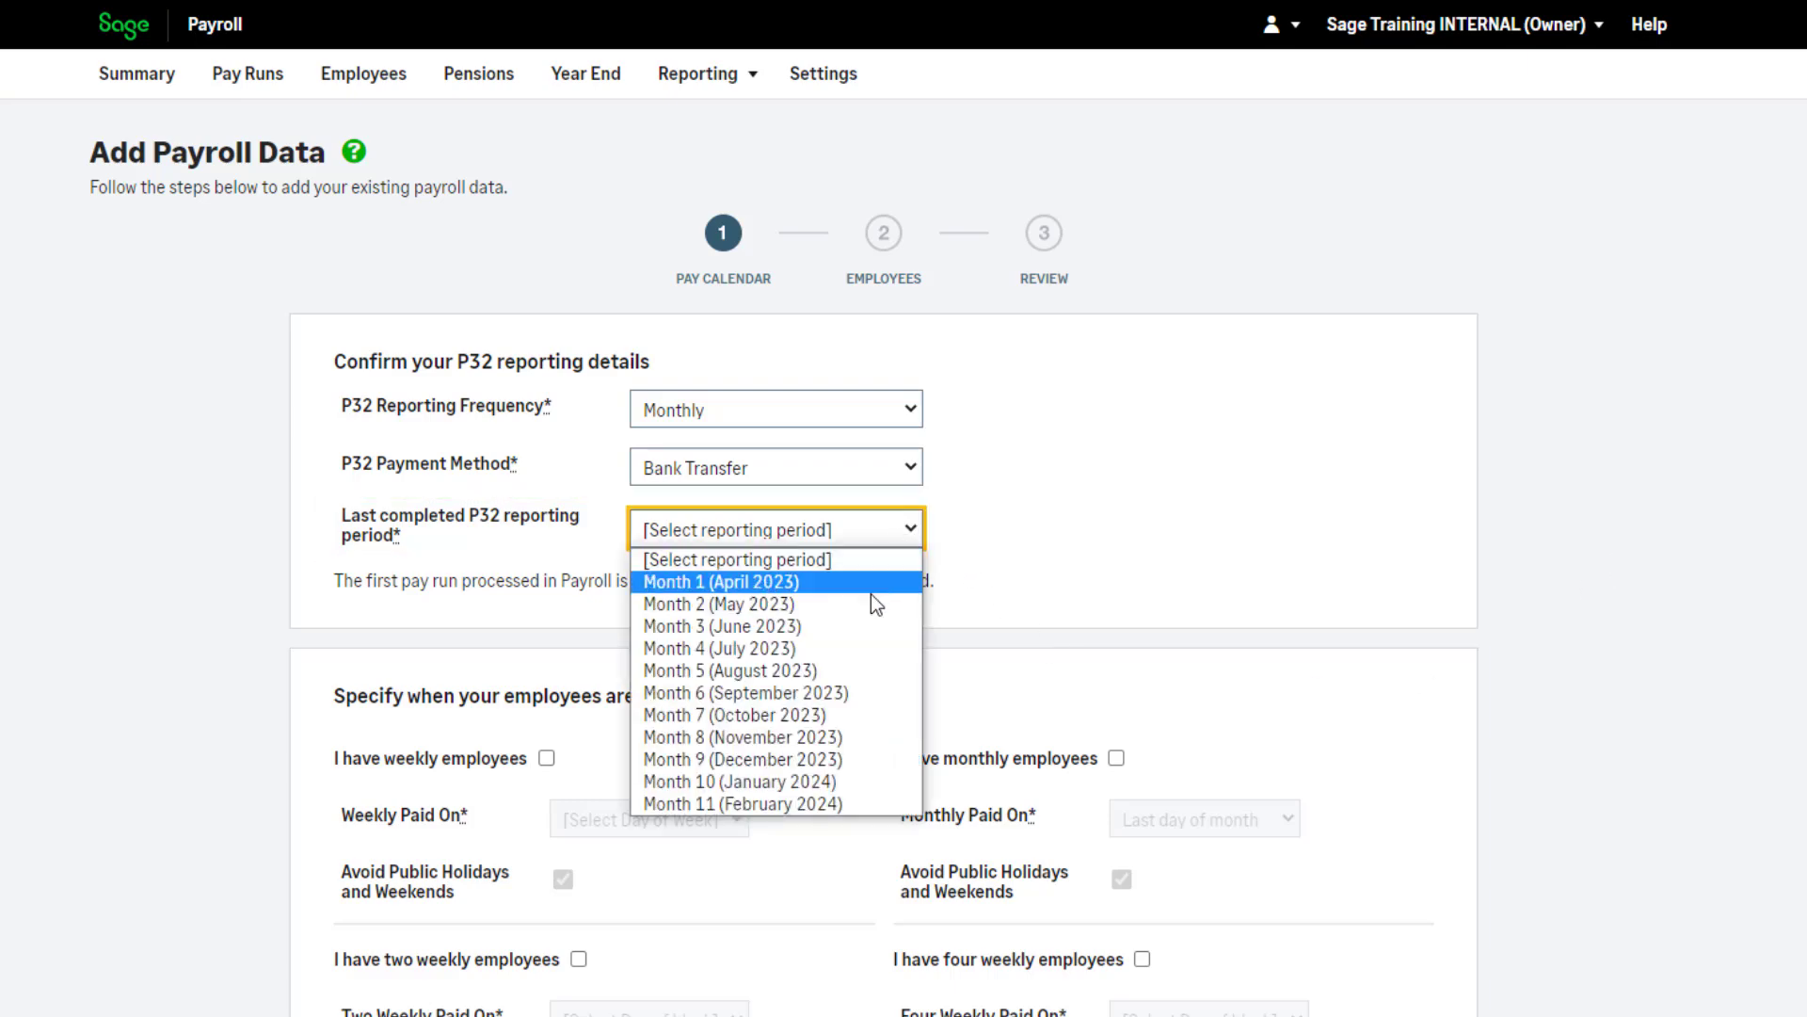
pyautogui.click(860, 647)
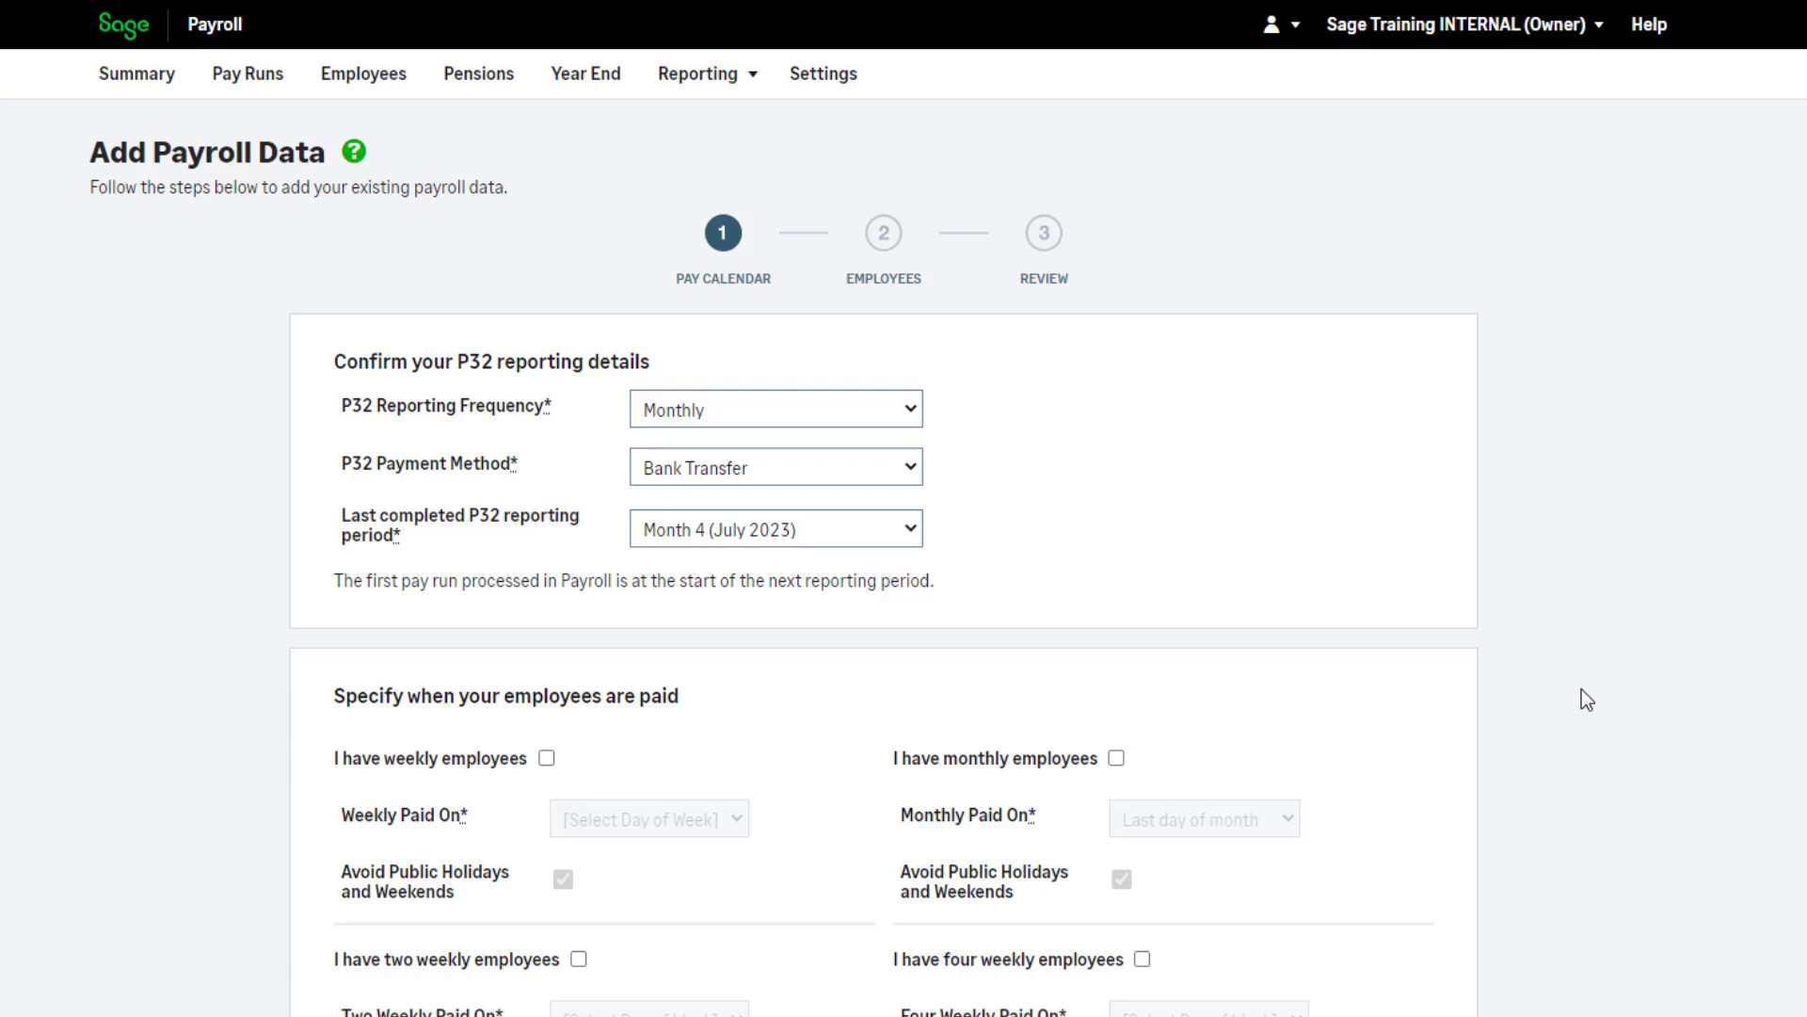
pyautogui.scroll(-2, 1581, 689)
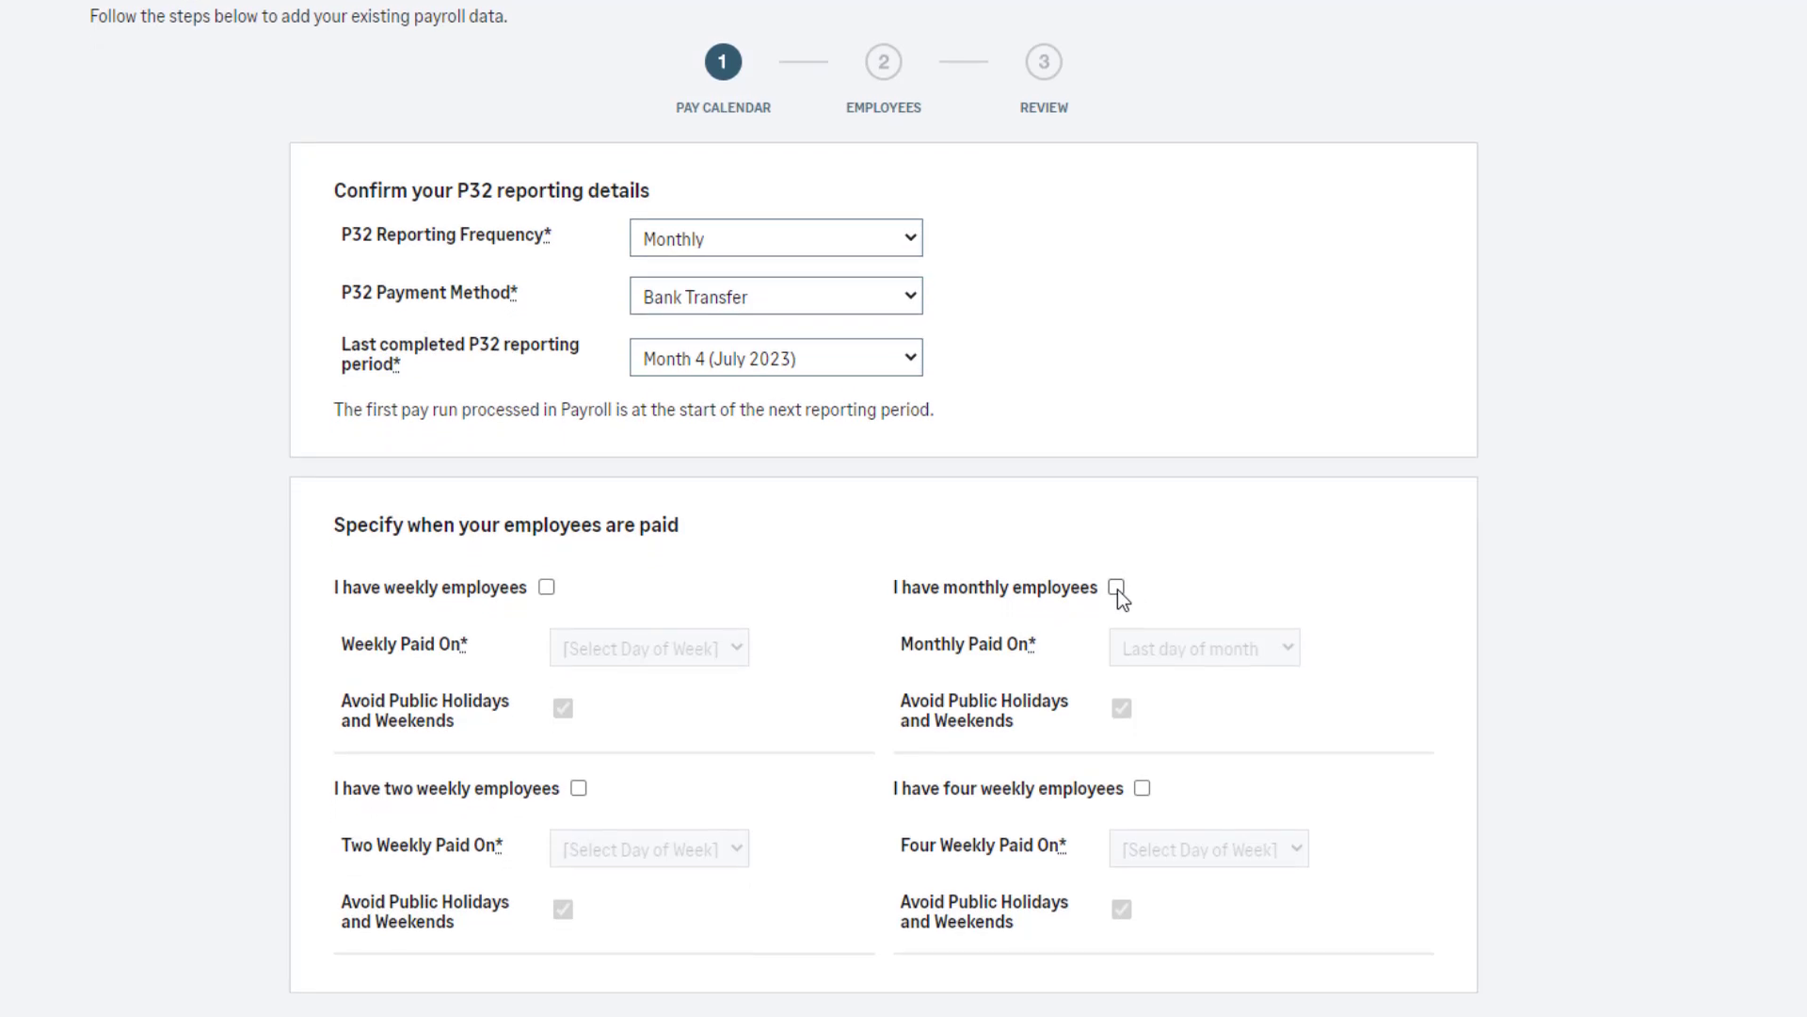
pyautogui.click(1117, 587)
pyautogui.click(1282, 659)
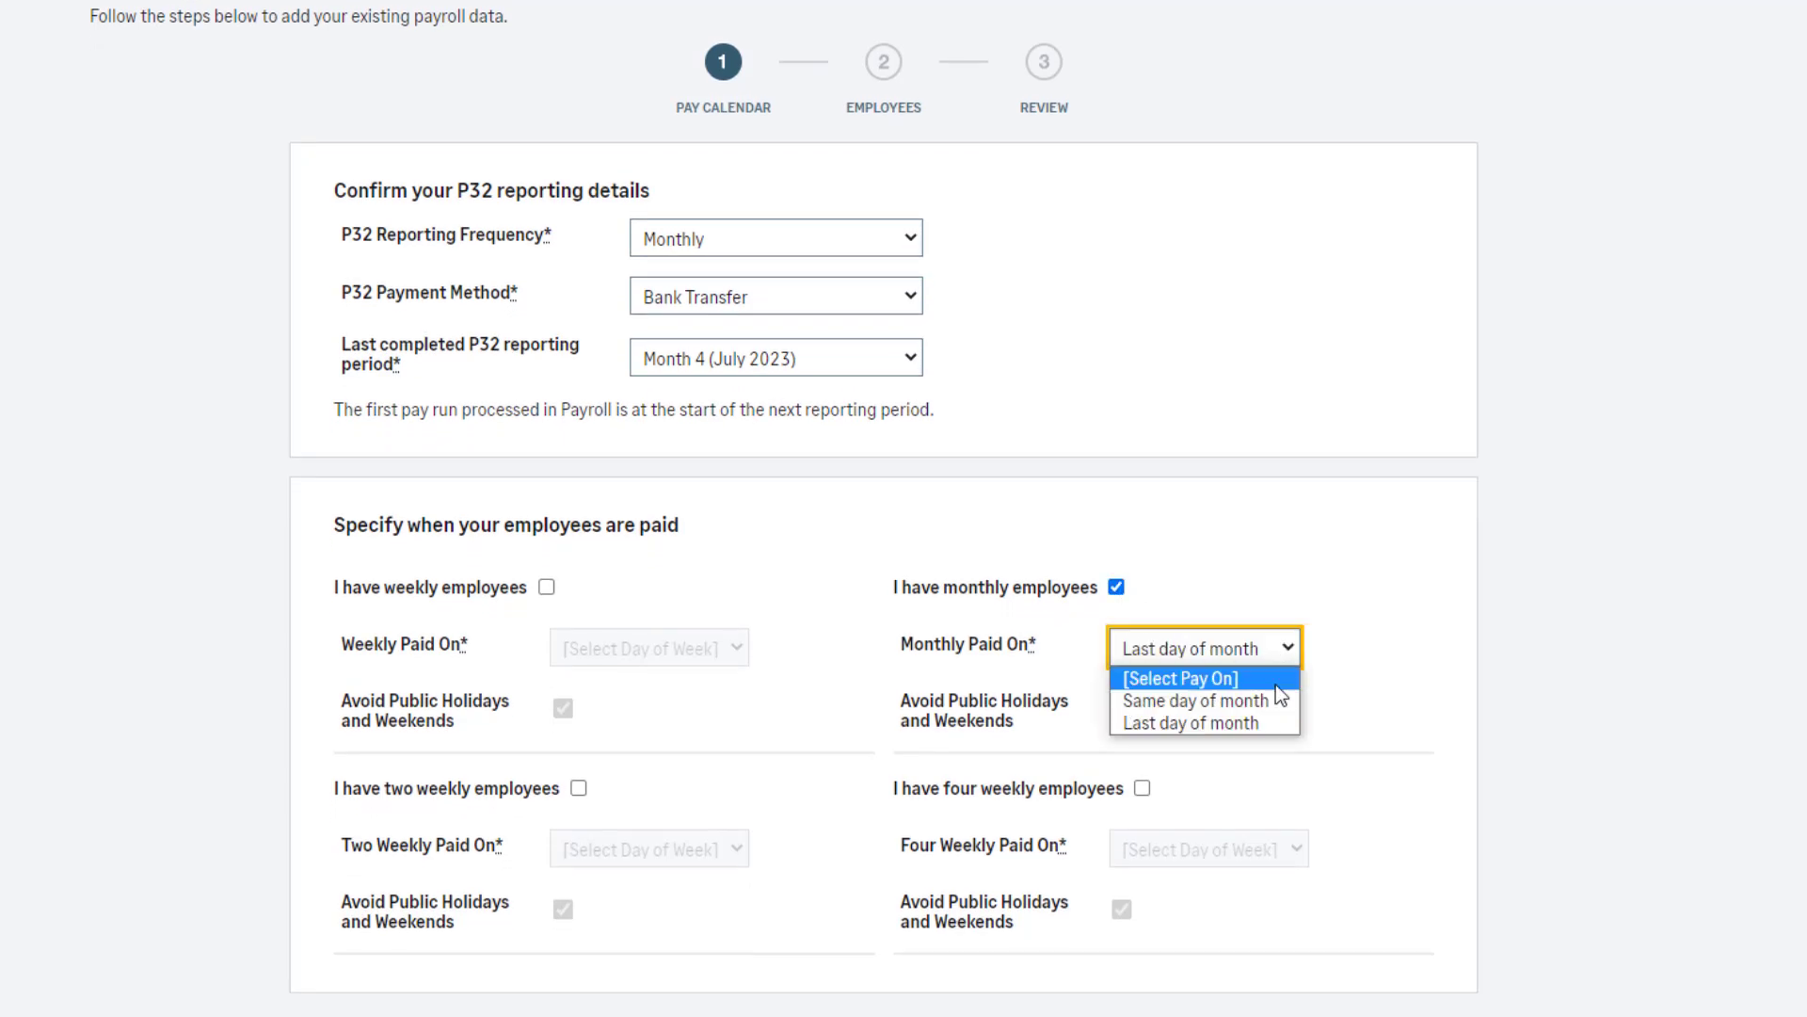
pyautogui.click(1275, 721)
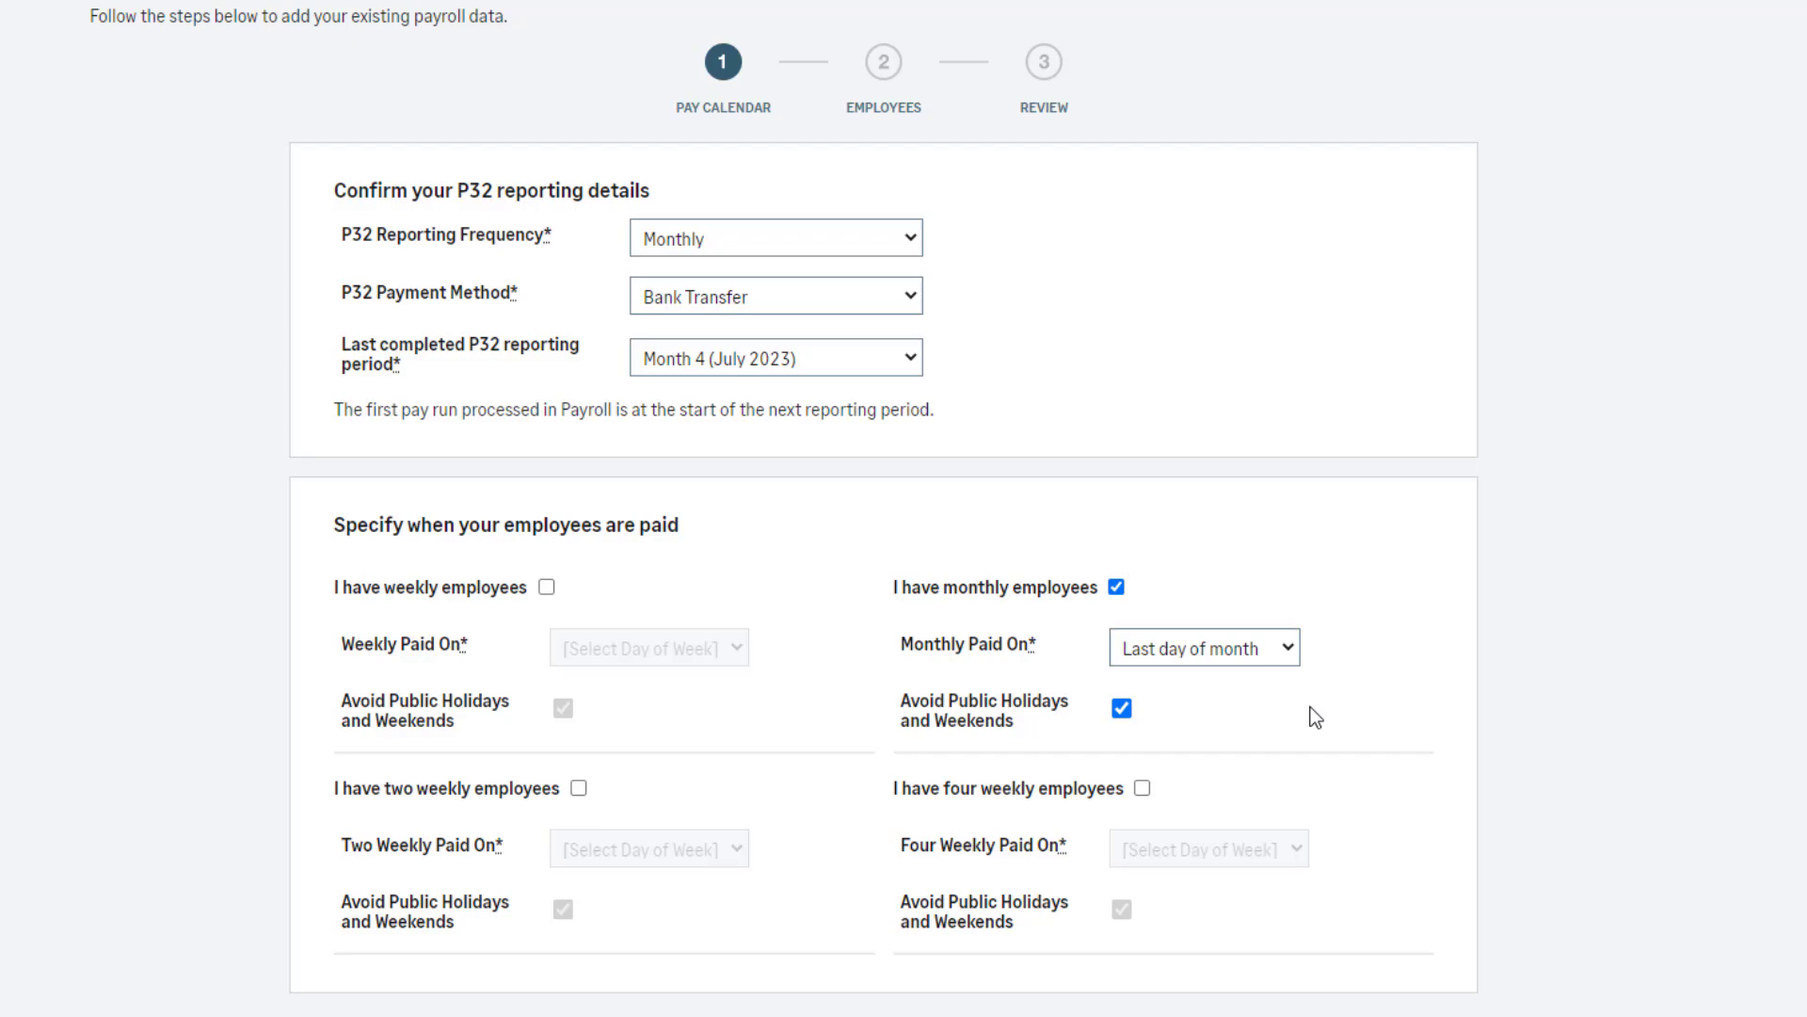
# Step: Enable and disable the four weekly employees option, and continue to the employee details stage
pyautogui.click(1142, 788)
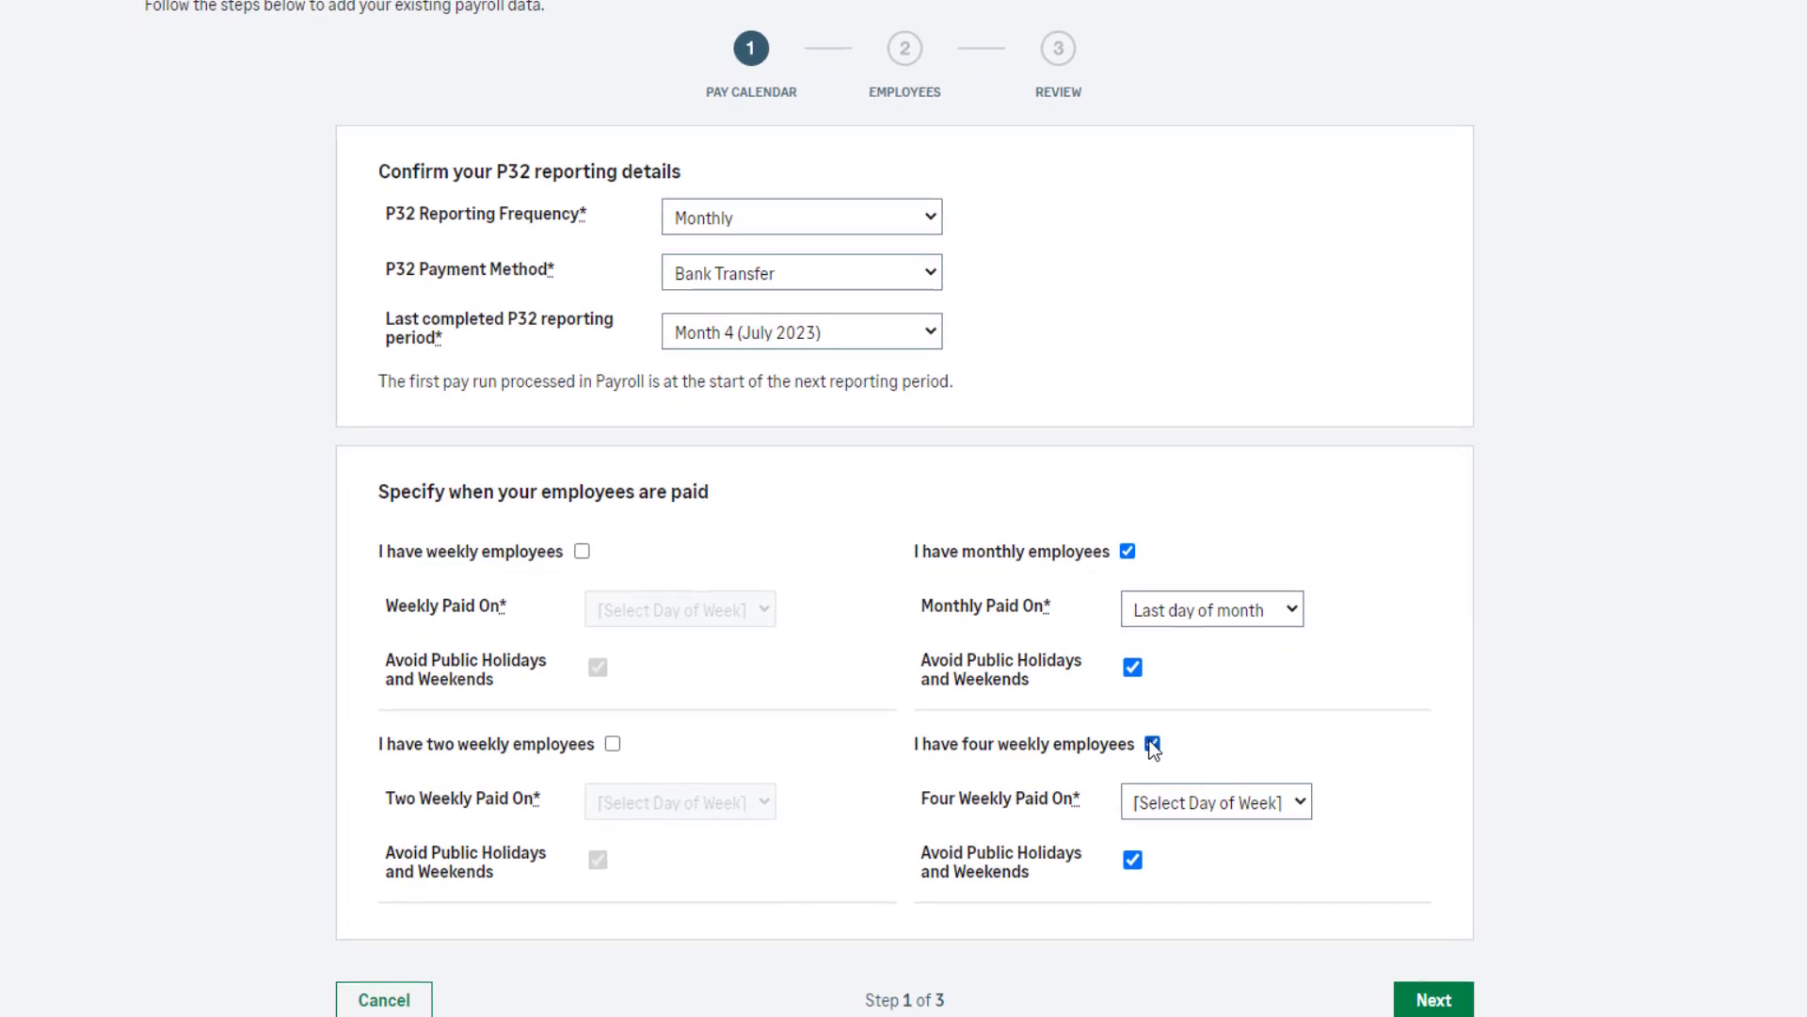
pyautogui.click(1151, 744)
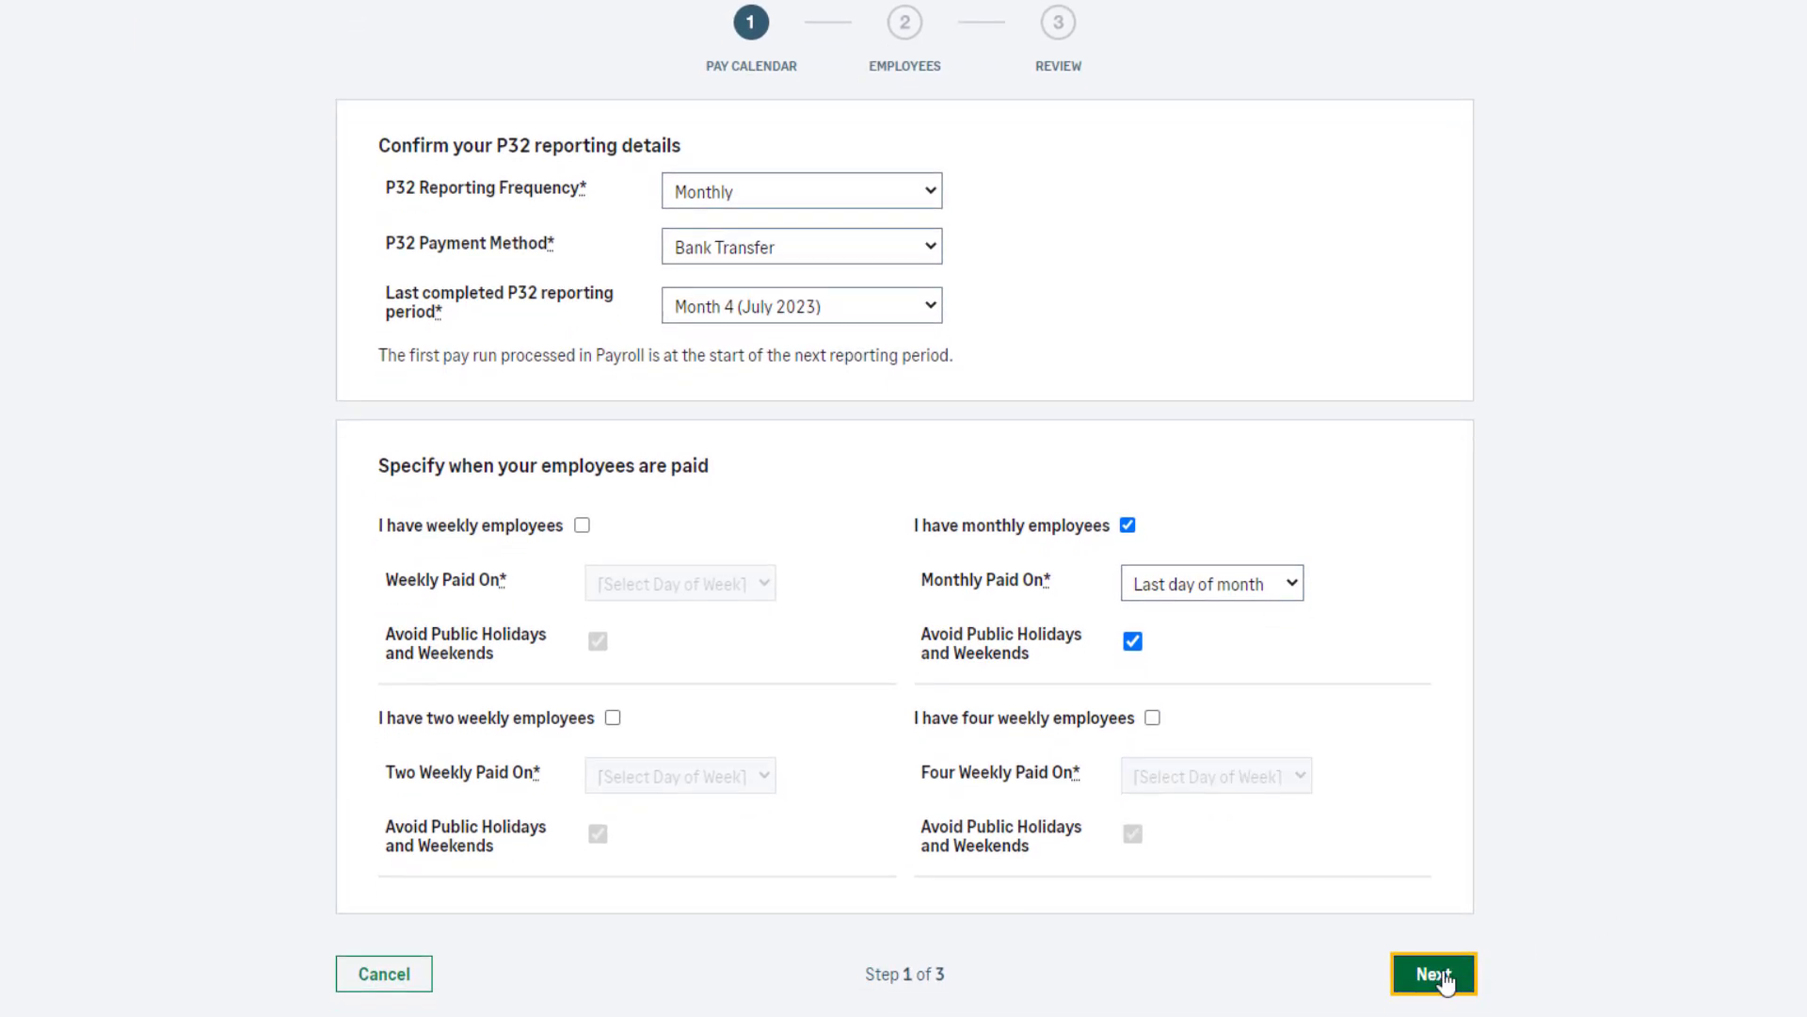
pyautogui.click(1442, 976)
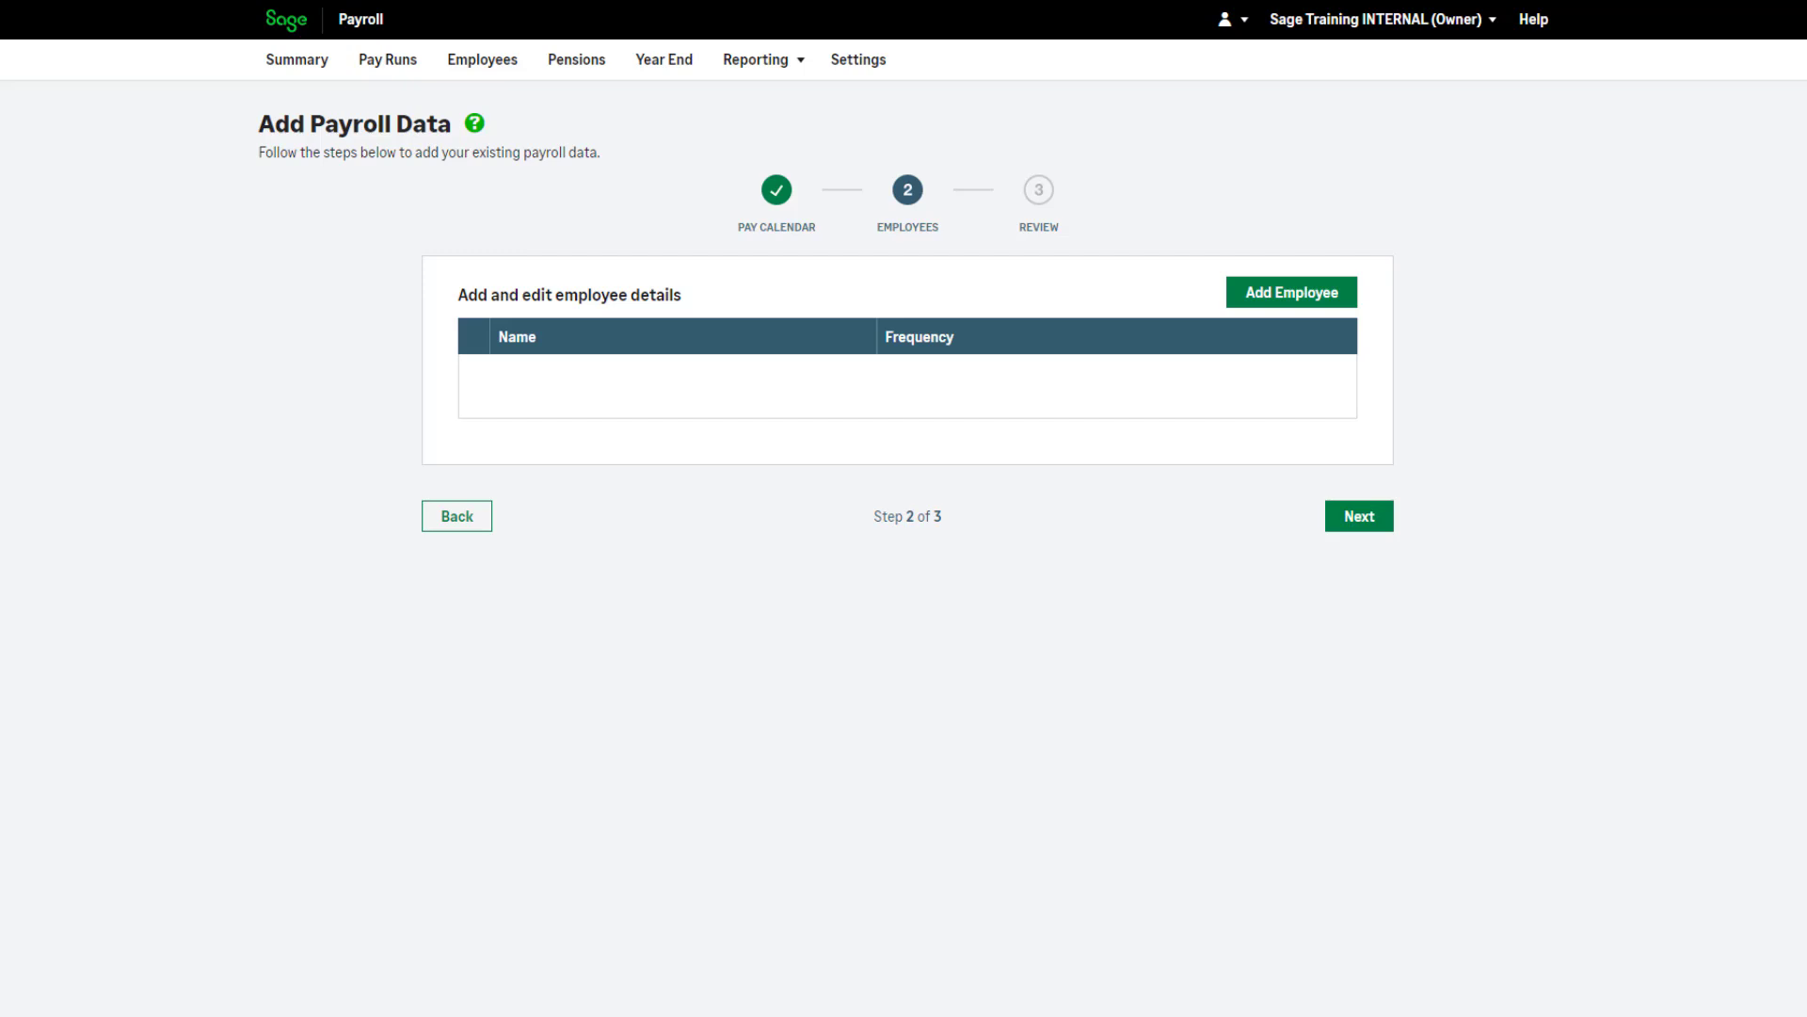
# Step: Add an employee with full personal and contact details, Monthly pay cycle, 30 hrs or more, Cash payment, tax code 1257L and NI category A
pyautogui.click(1302, 299)
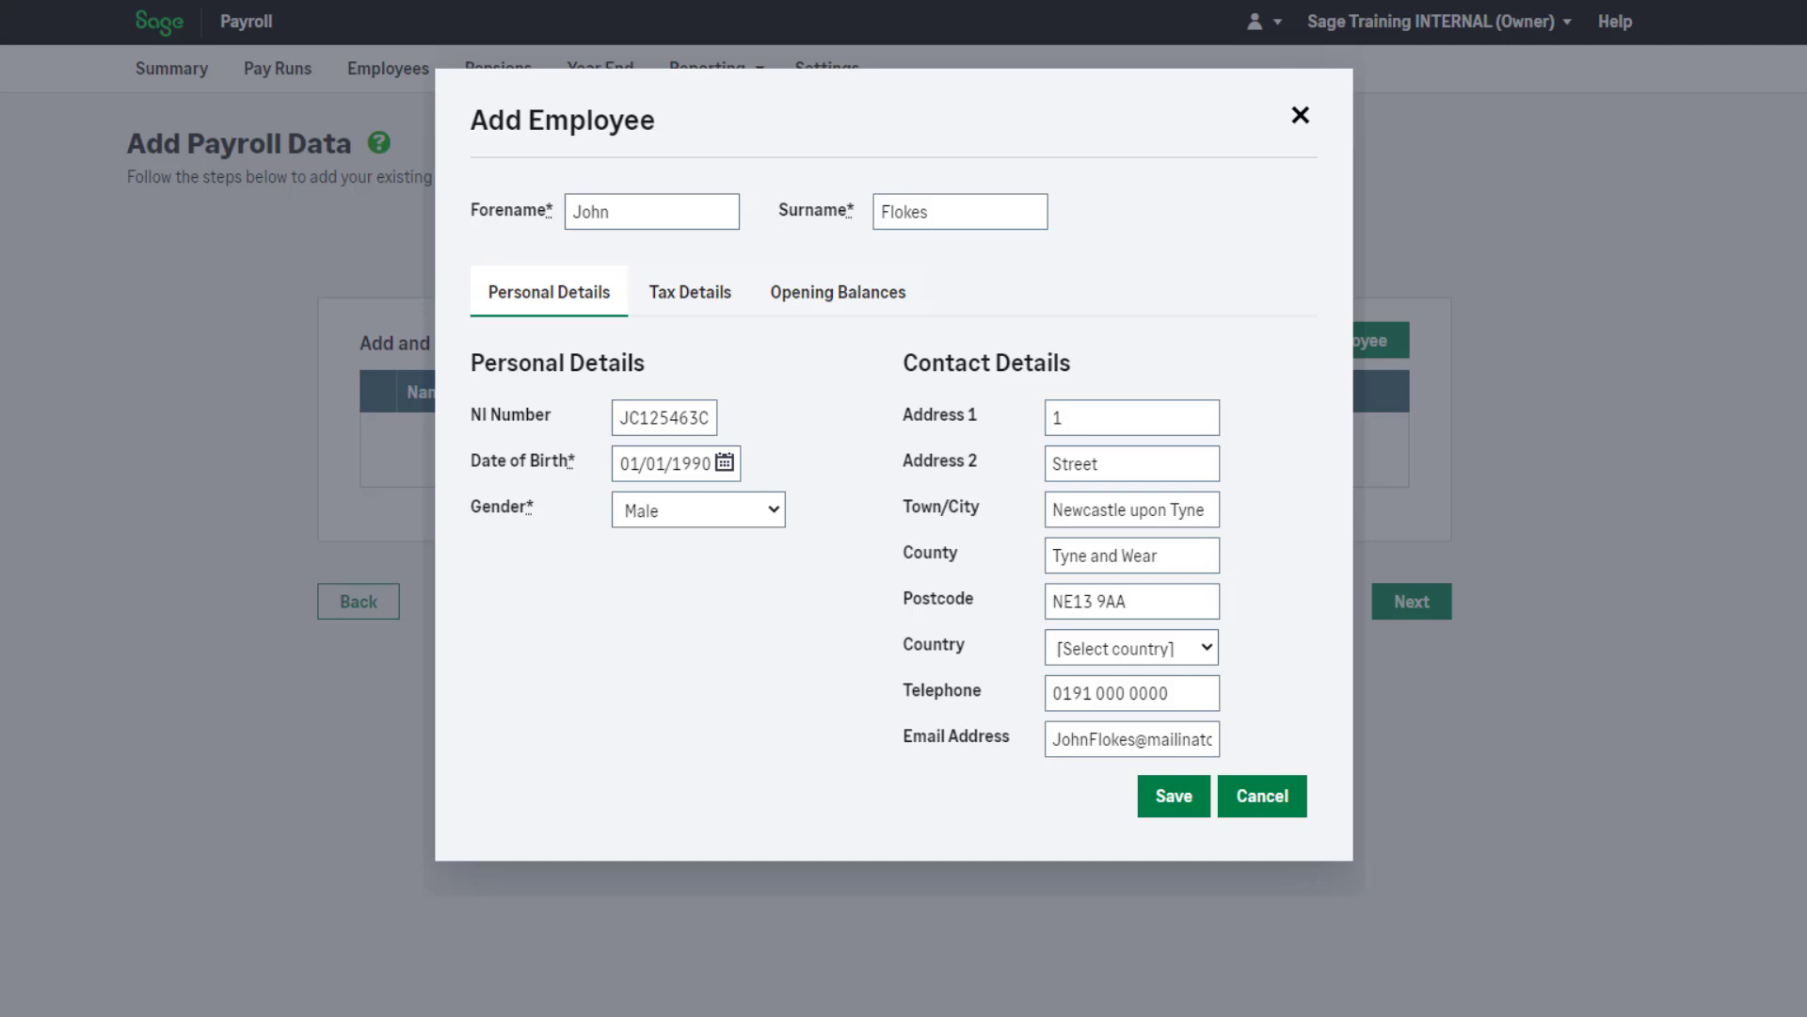
pyautogui.click(692, 315)
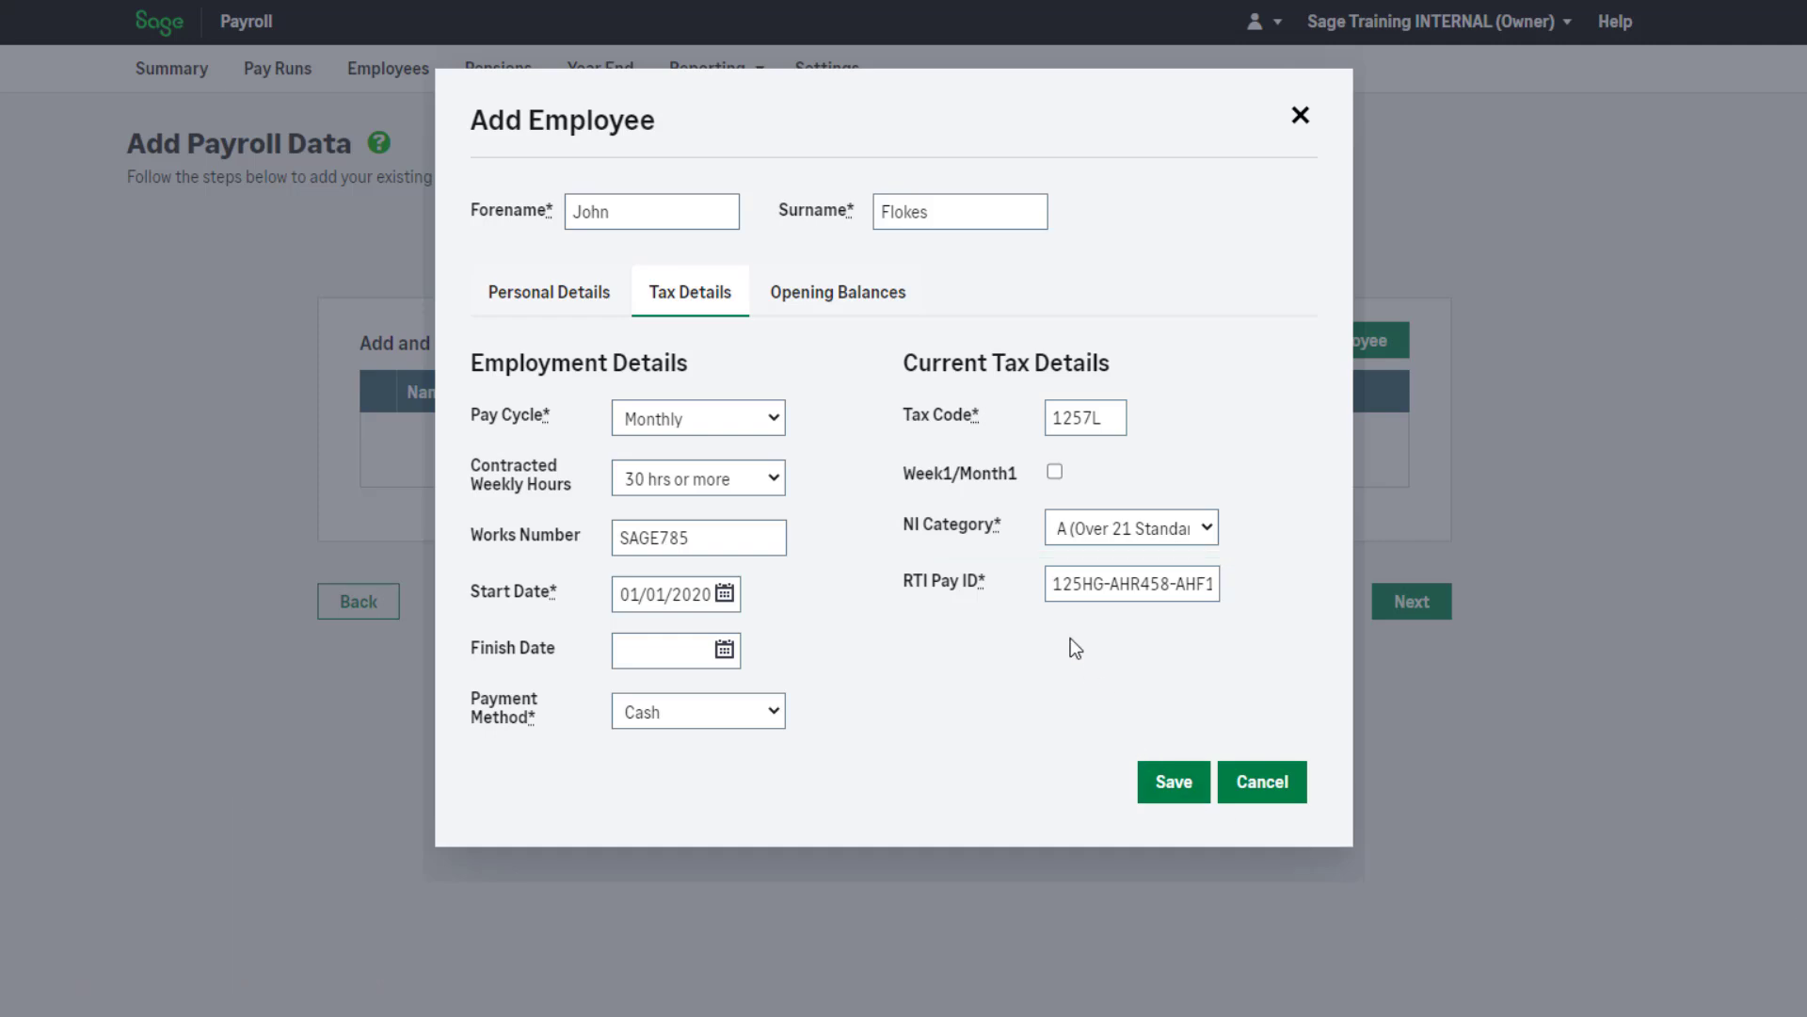
# Step: Record paid-this-year opening balances: gross, taxable and NICable 9985.00, tax 1158.20, category A, EE NI 695.16, ER NI 959.53, LEL 2132.00, LEL–PT 2060.00, PT–UEL 5793.00
pyautogui.click(871, 312)
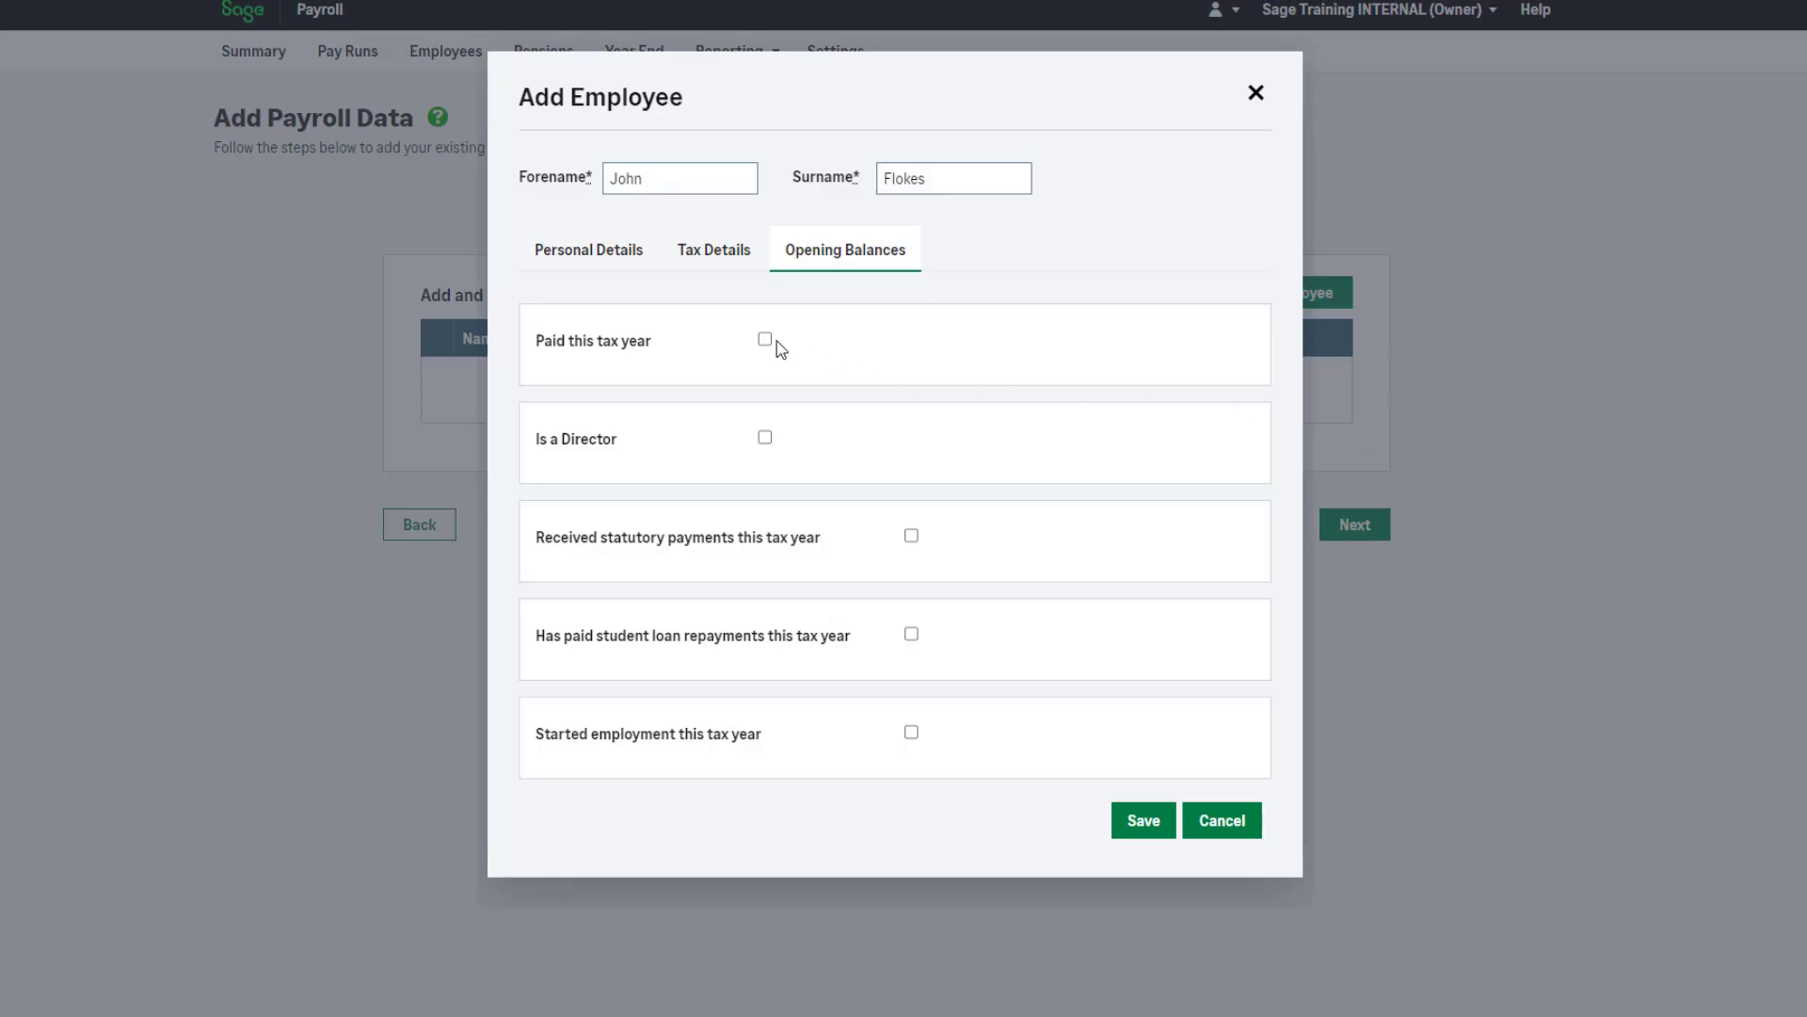
pyautogui.click(767, 339)
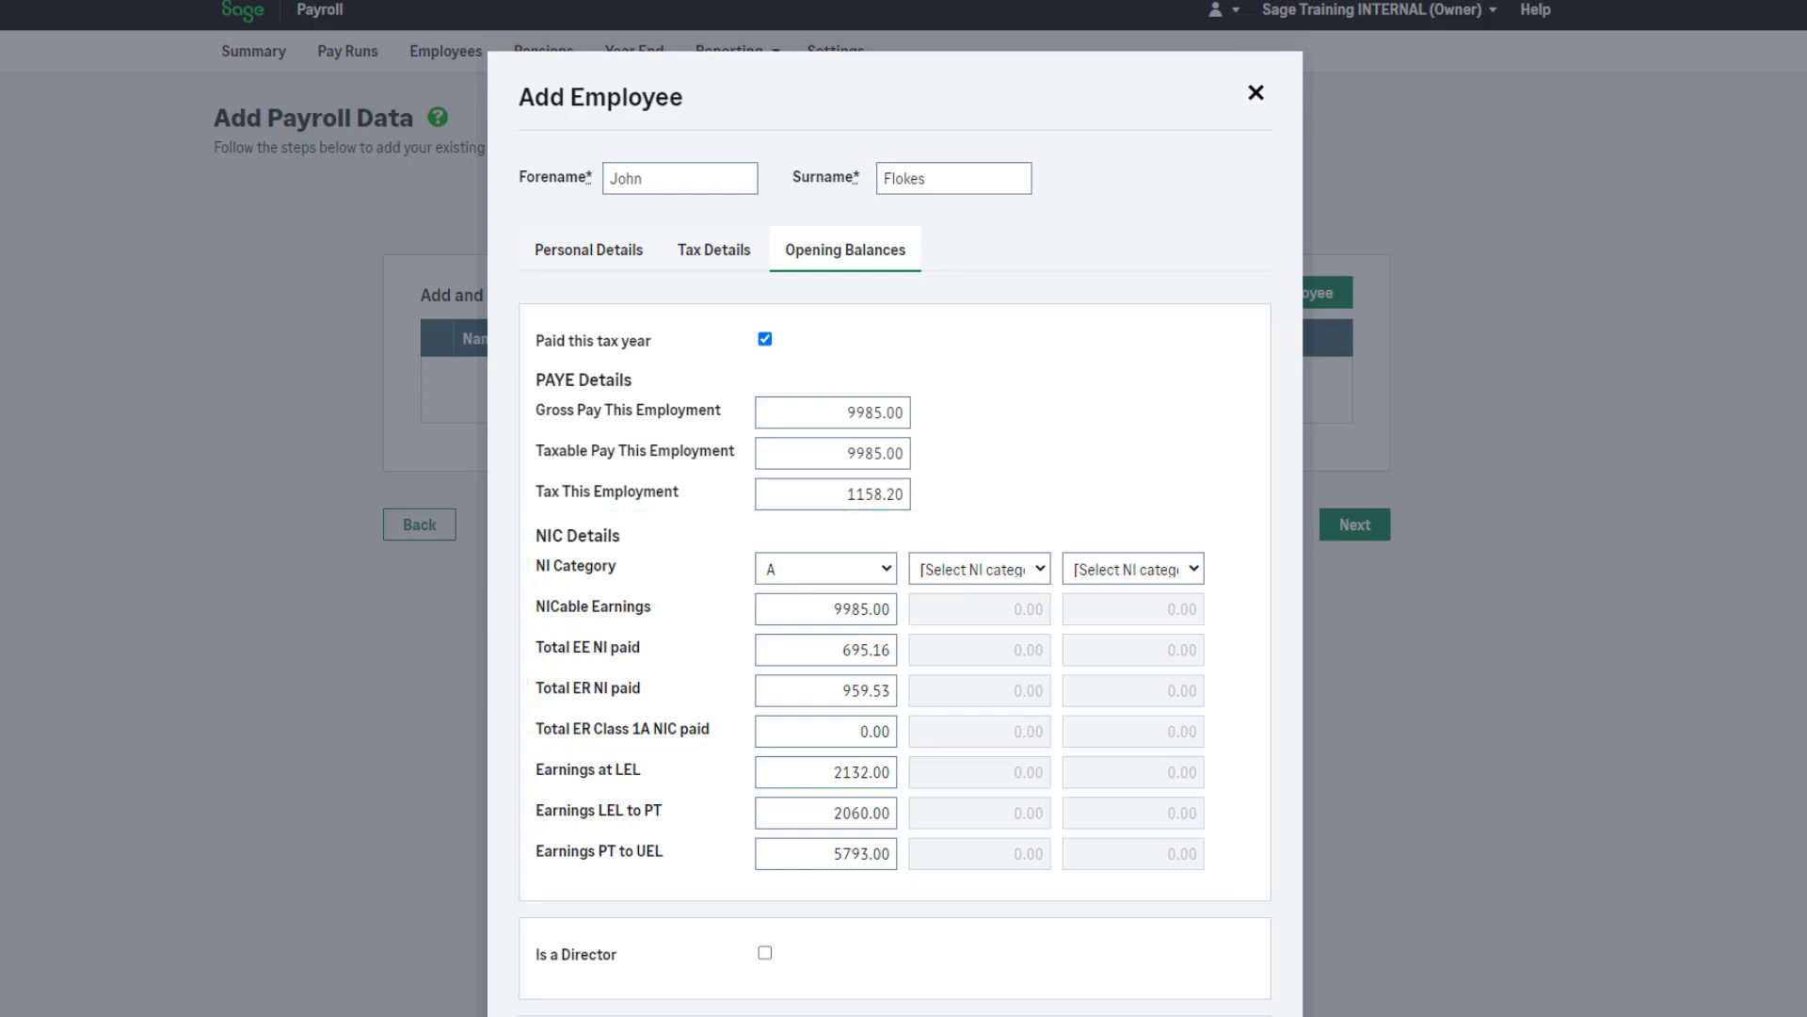
# Step: Mark the employee as a director, with directorship started Before 06/04/2023 and the Calculate NI Cumulatively method
pyautogui.scroll(-4, 1090, 891)
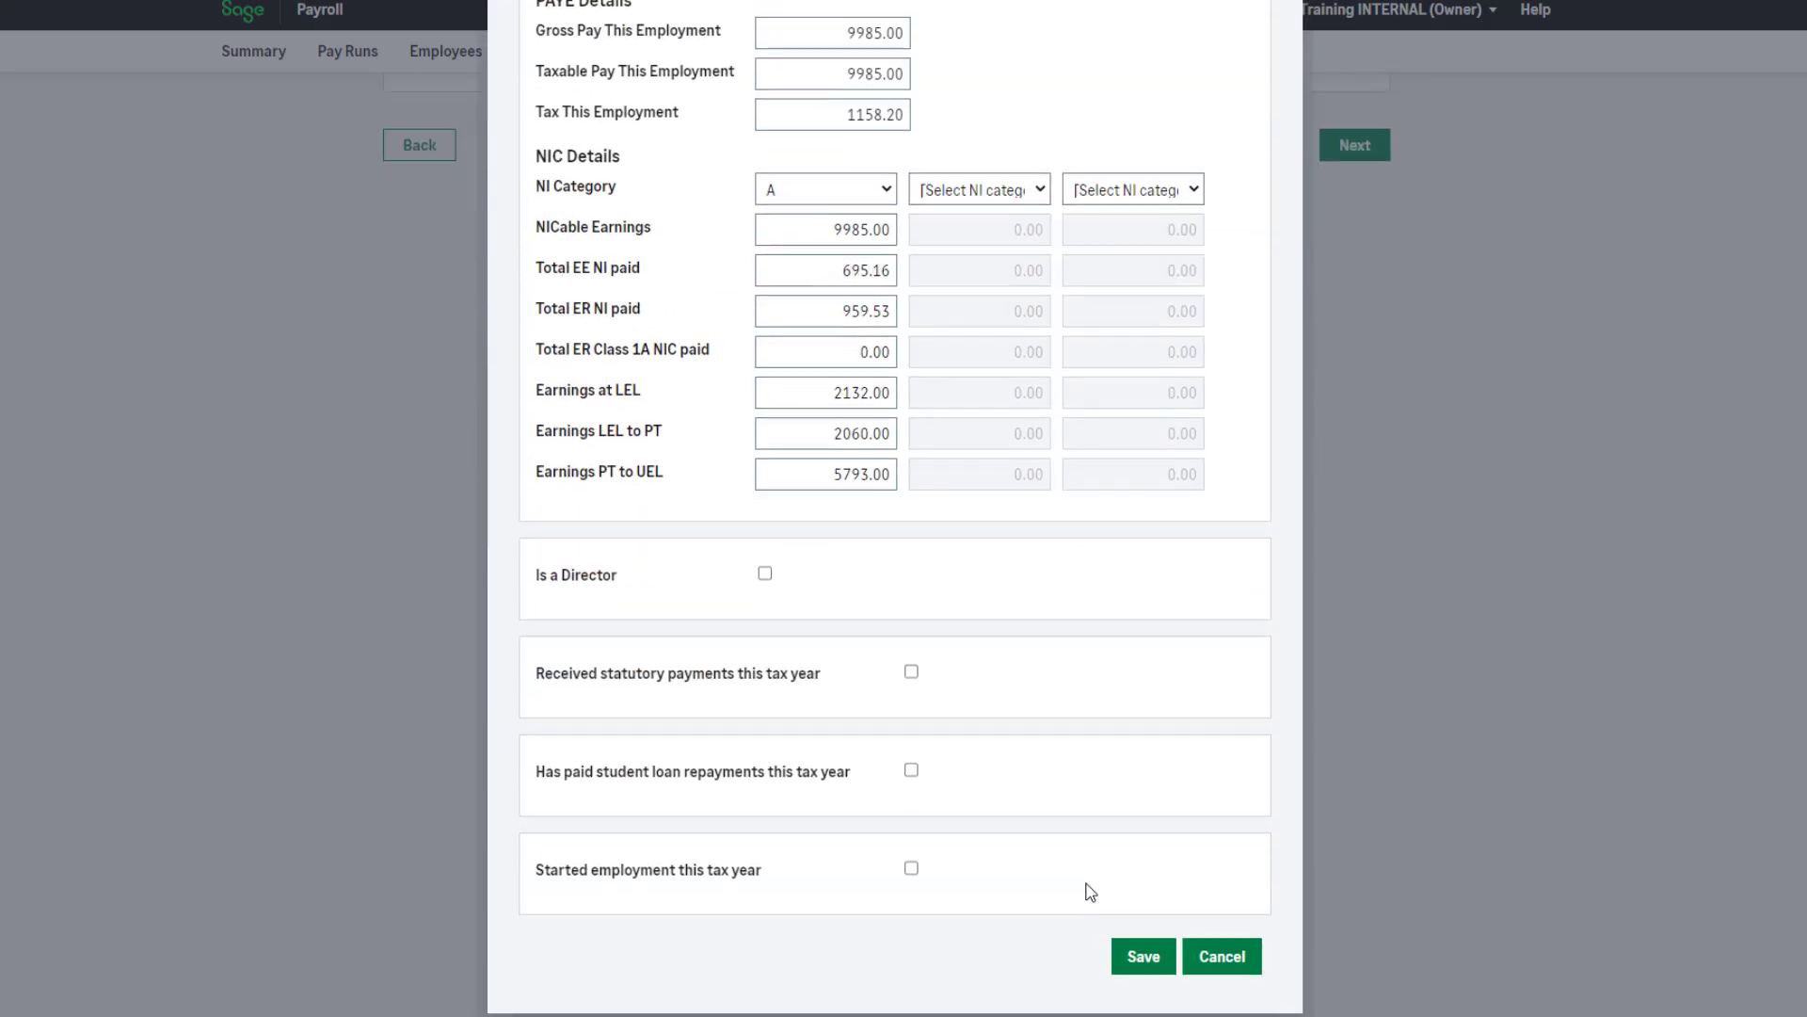
pyautogui.click(764, 573)
pyautogui.click(927, 654)
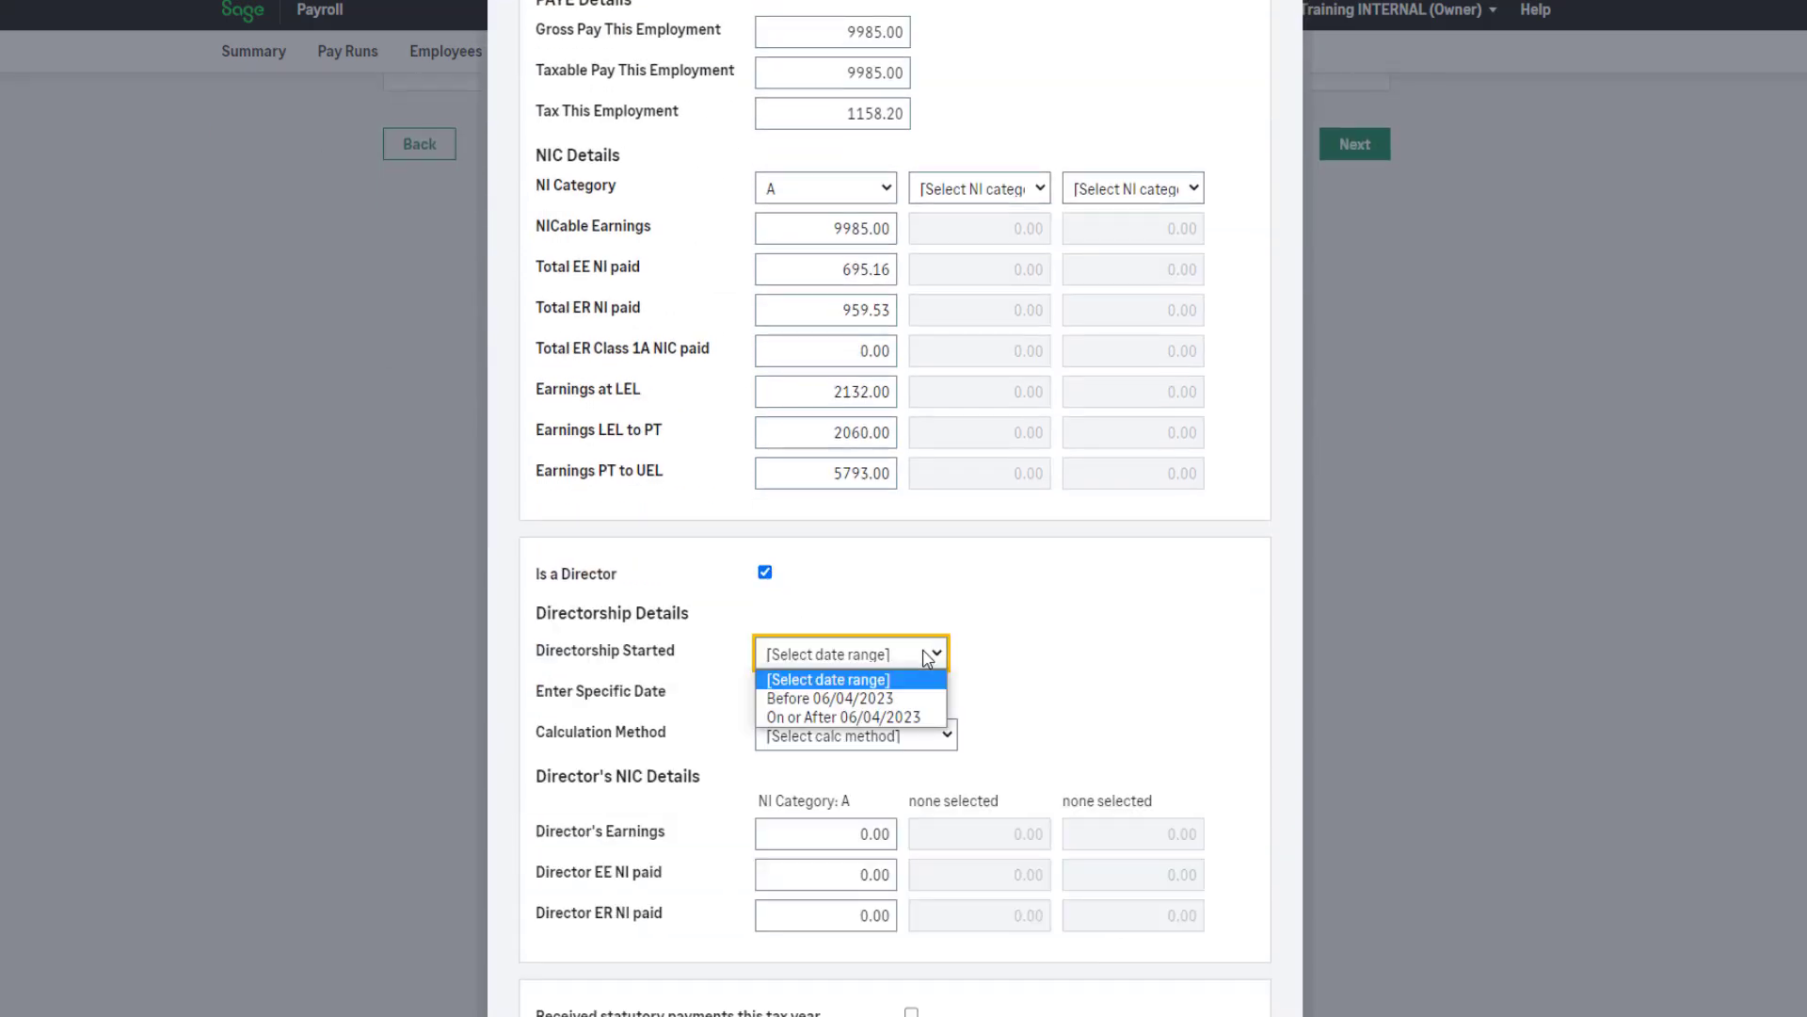
pyautogui.click(920, 698)
pyautogui.click(941, 694)
pyautogui.click(930, 765)
pyautogui.click(1135, 709)
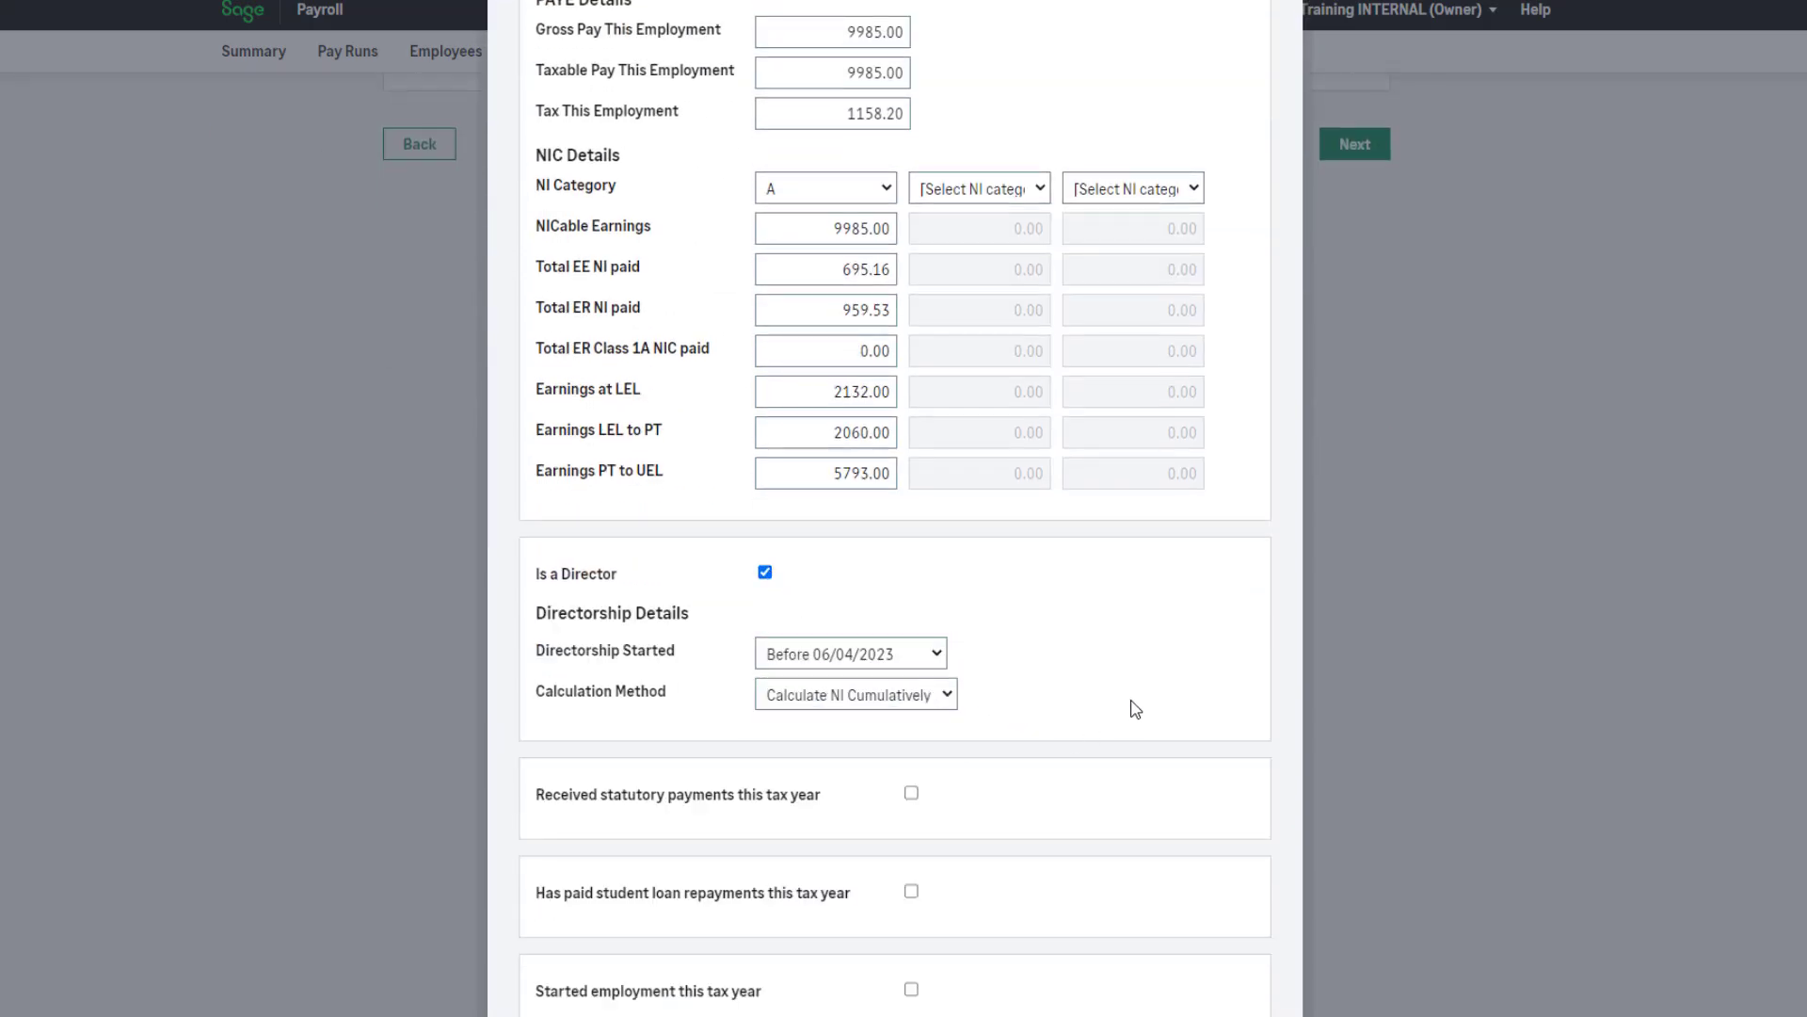
# Step: Enable the received statutory payments option to view its payment fields, and disable it again
pyautogui.scroll(-2, 1147, 706)
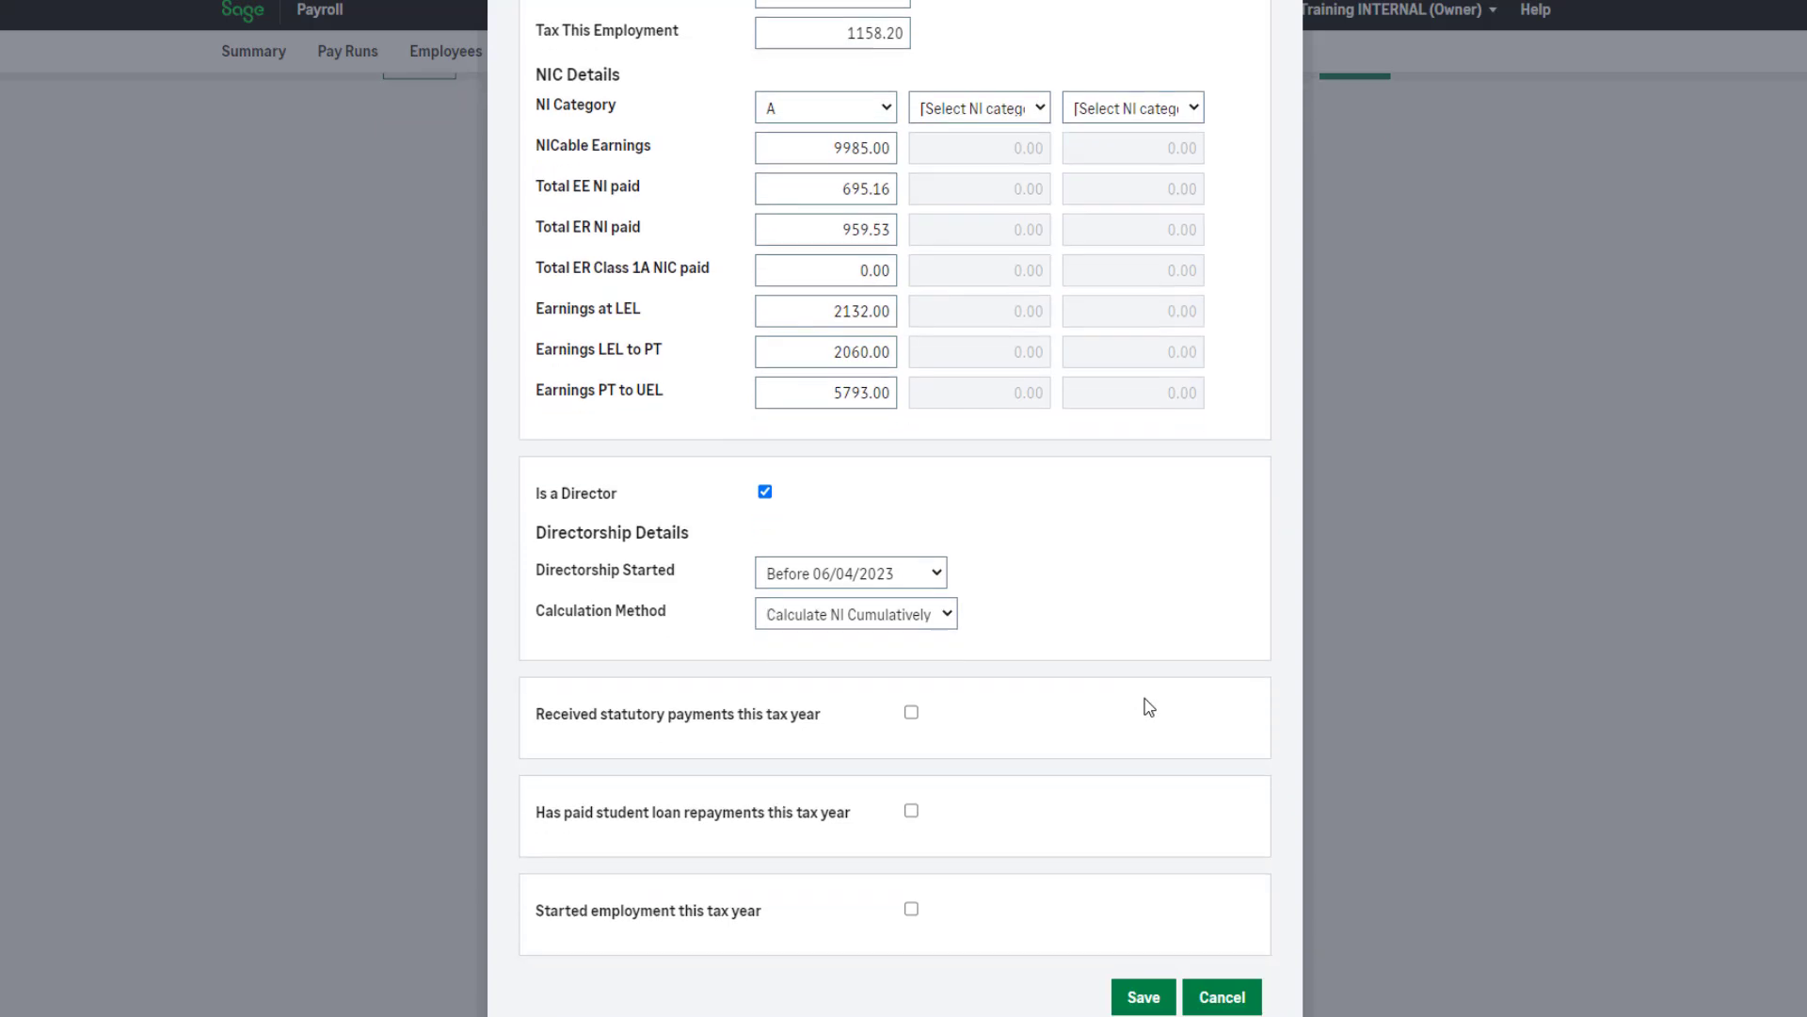
pyautogui.click(911, 672)
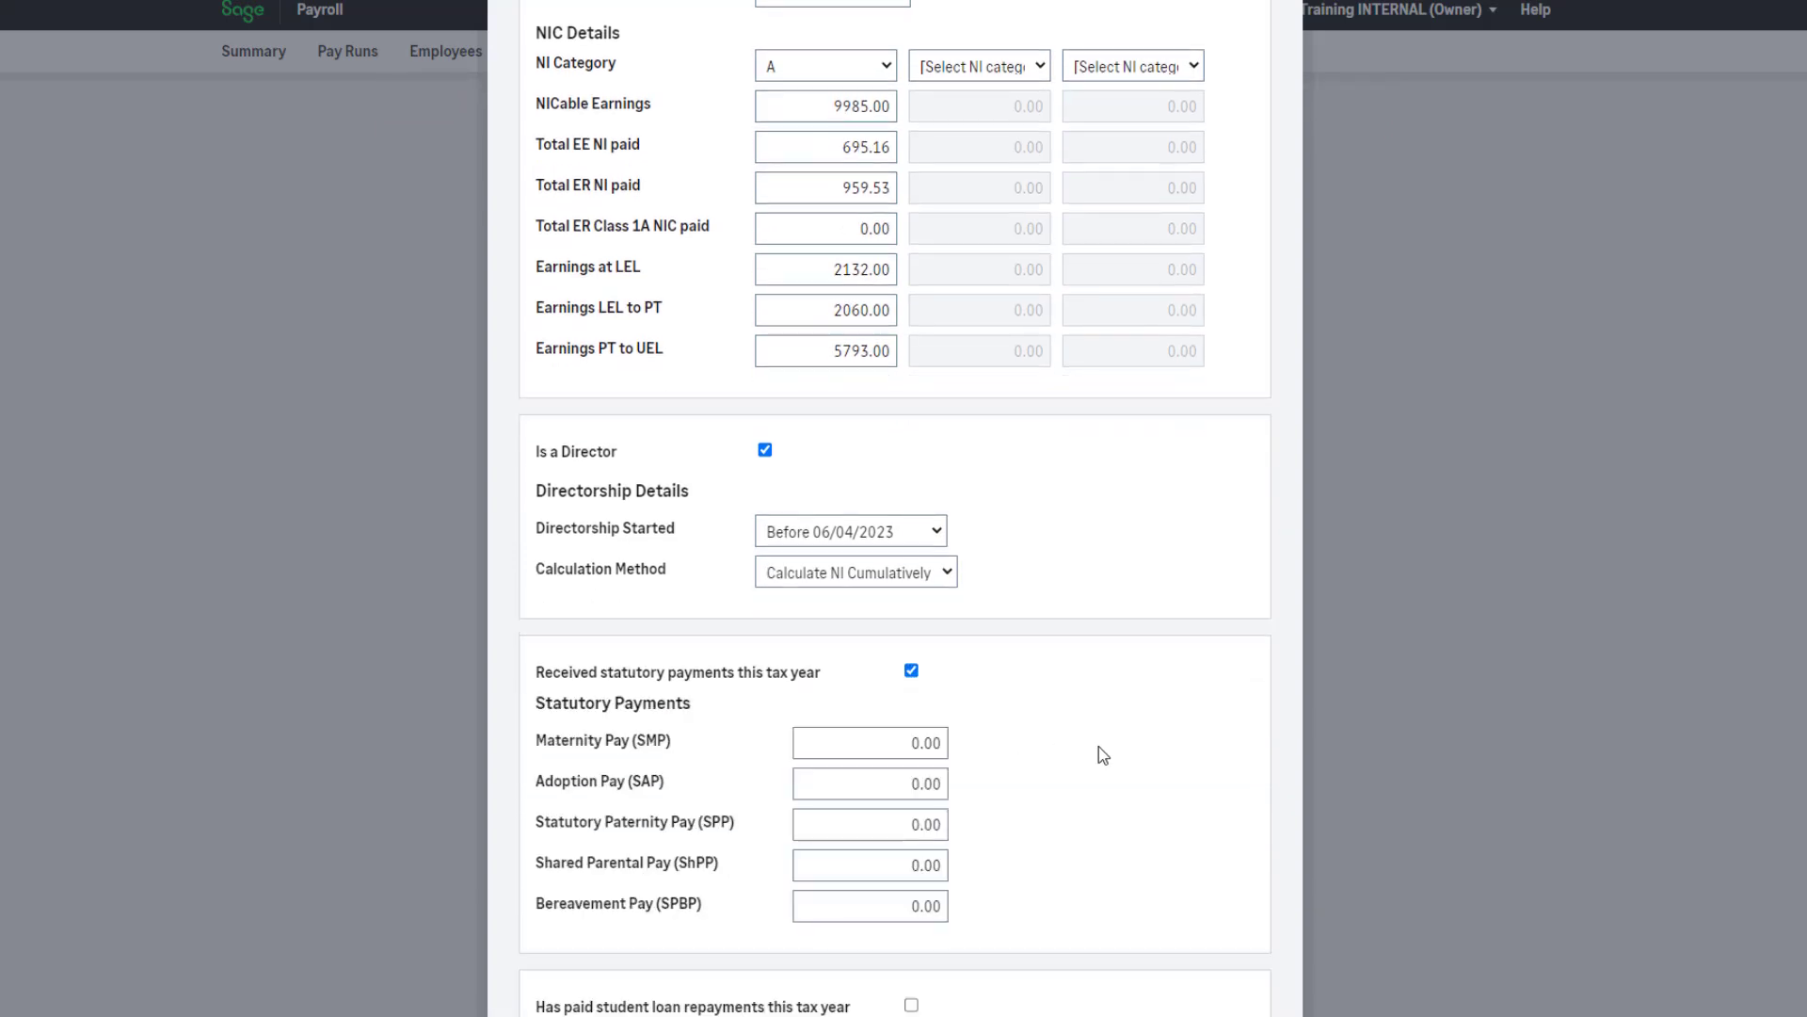
pyautogui.scroll(-3, 1177, 730)
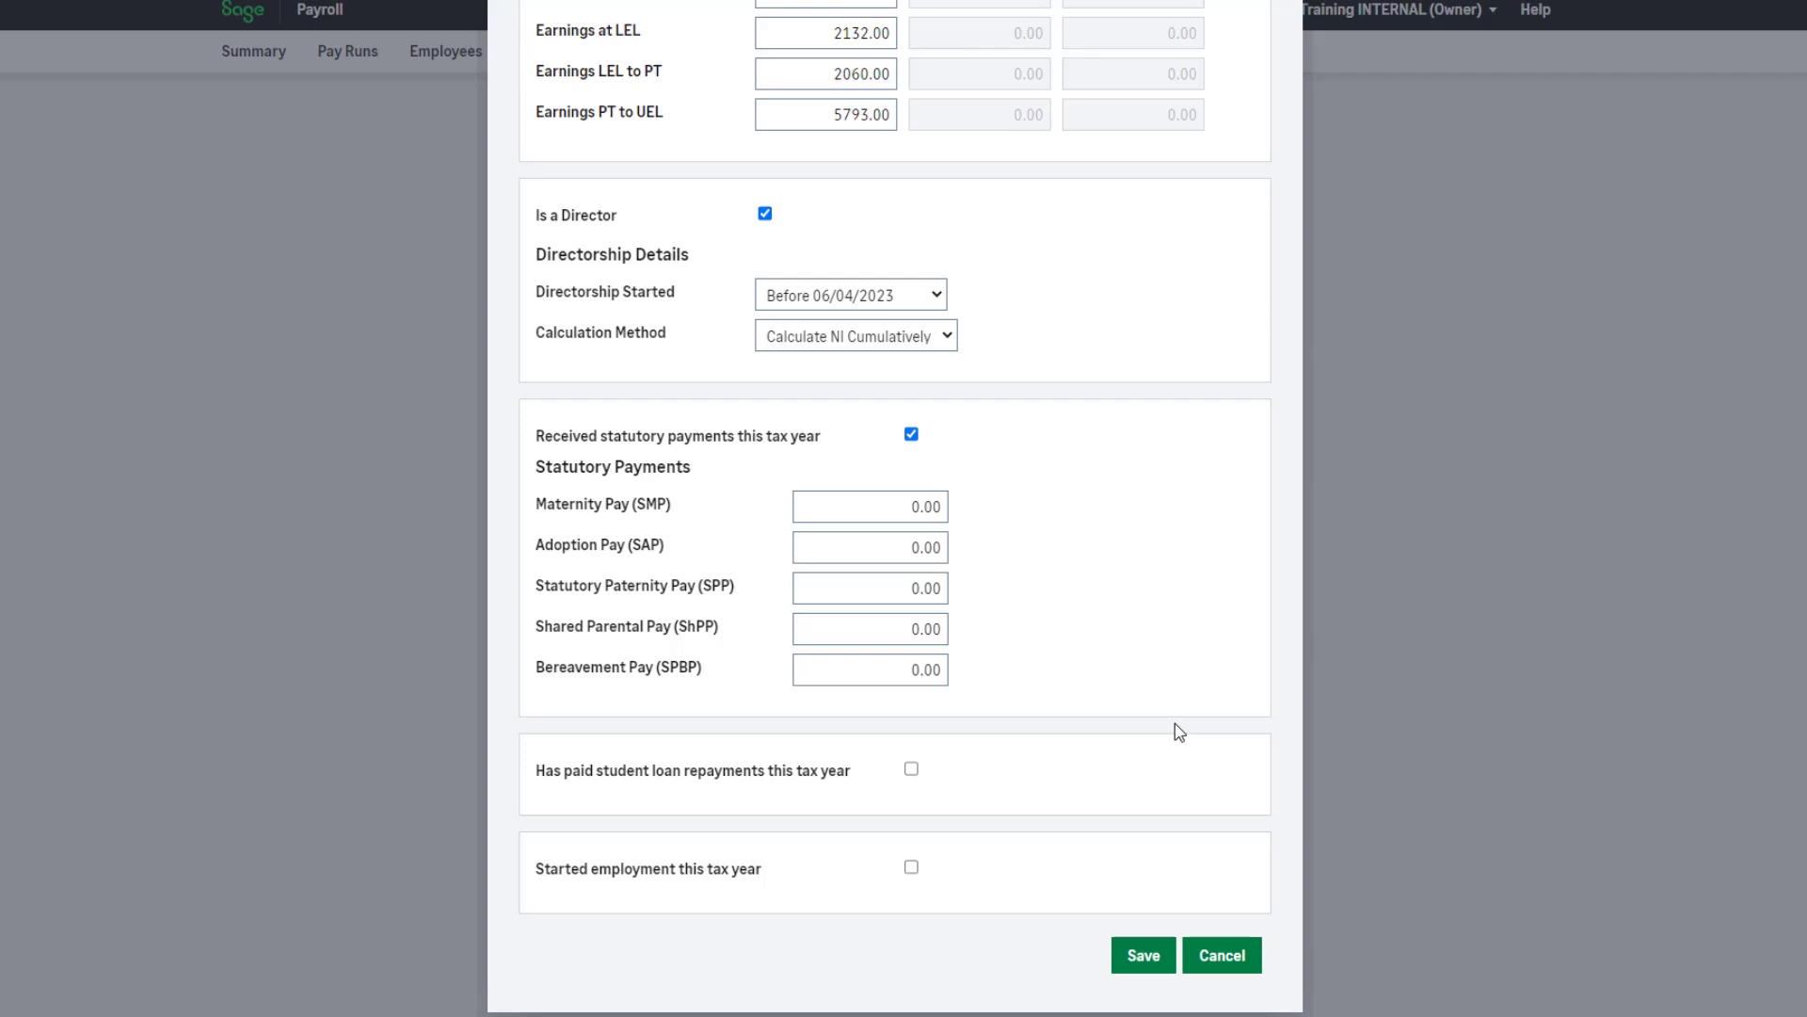
pyautogui.click(911, 434)
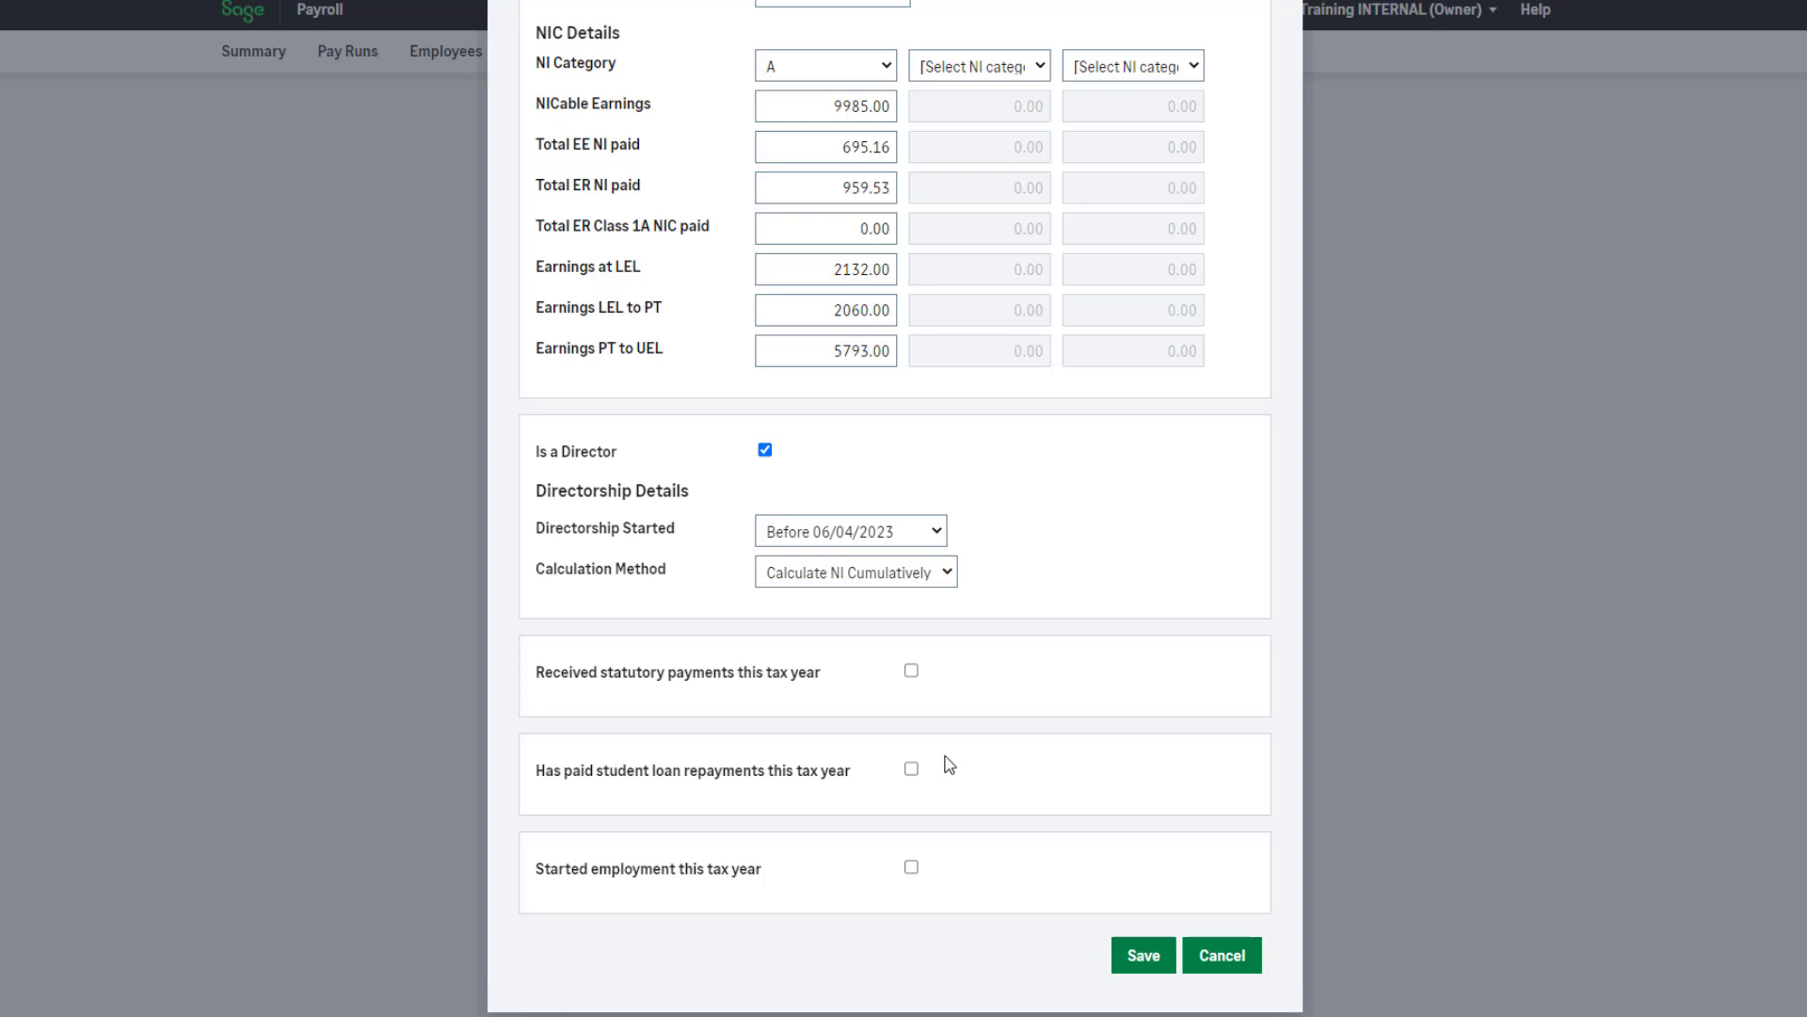
# Step: Enable the student loan repayments option to view its repayment fields, and disable it again
pyautogui.click(911, 769)
pyautogui.scroll(-2, 1168, 758)
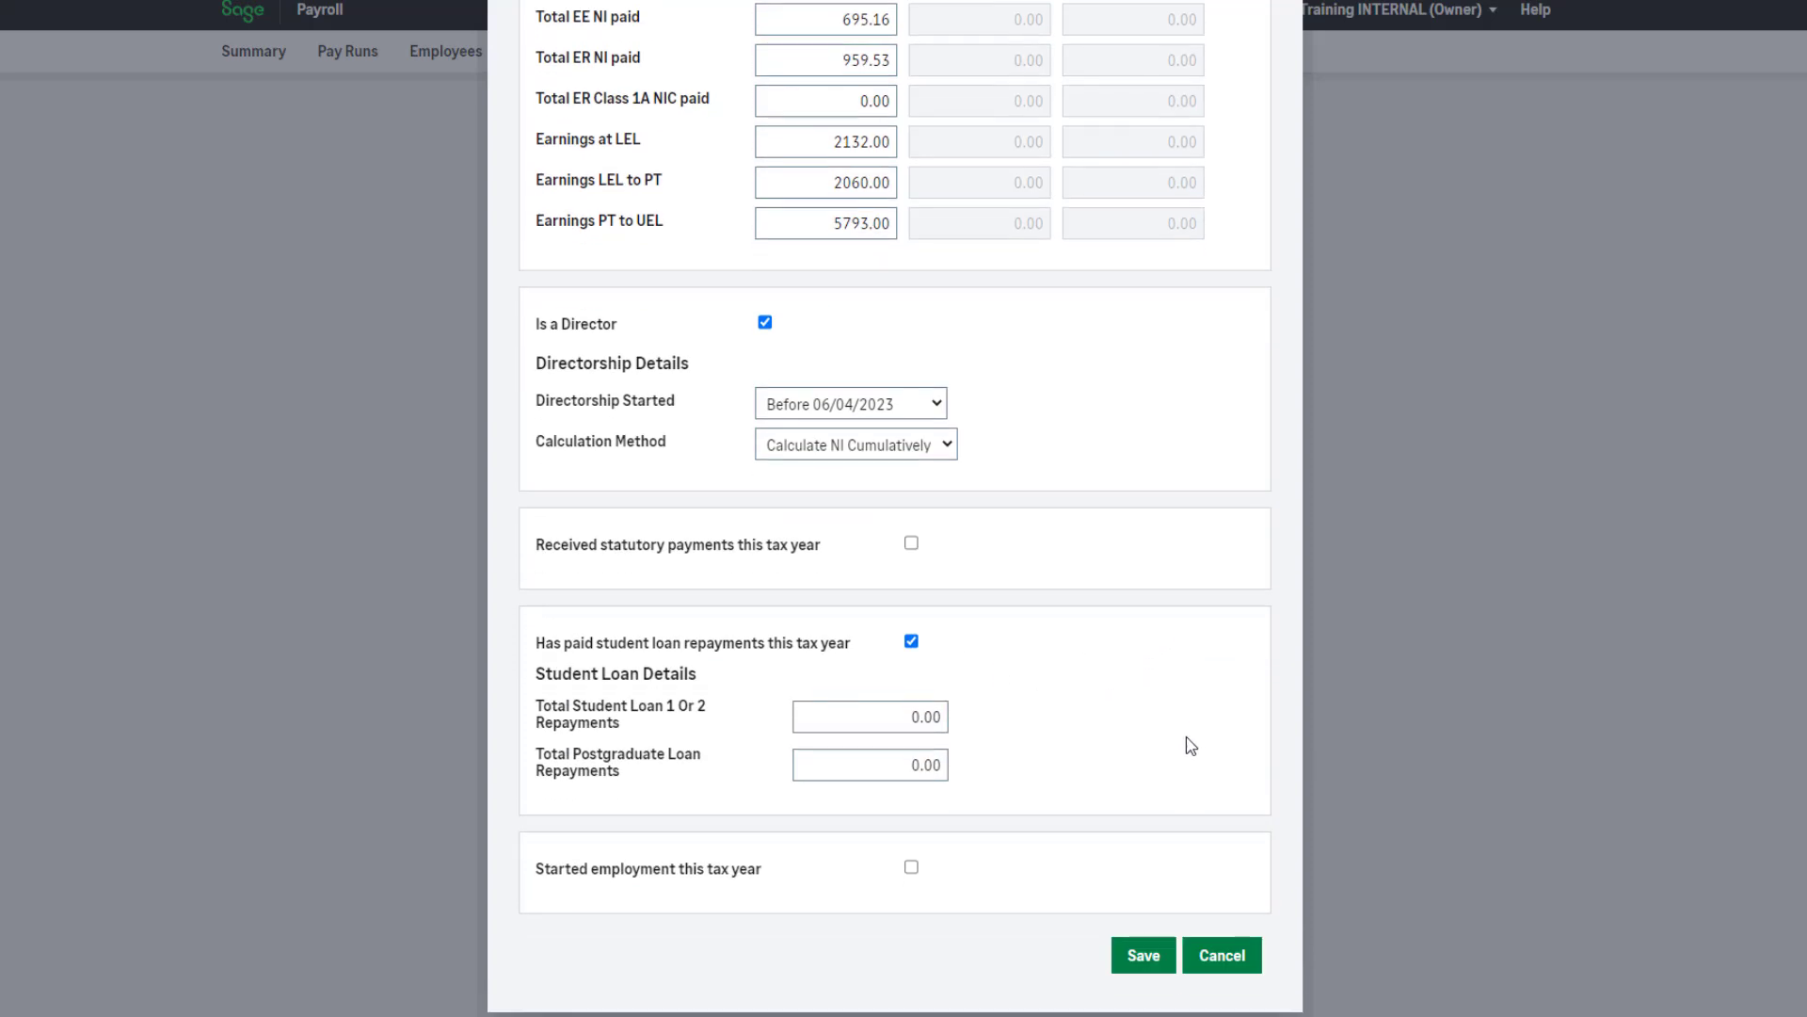
pyautogui.click(911, 642)
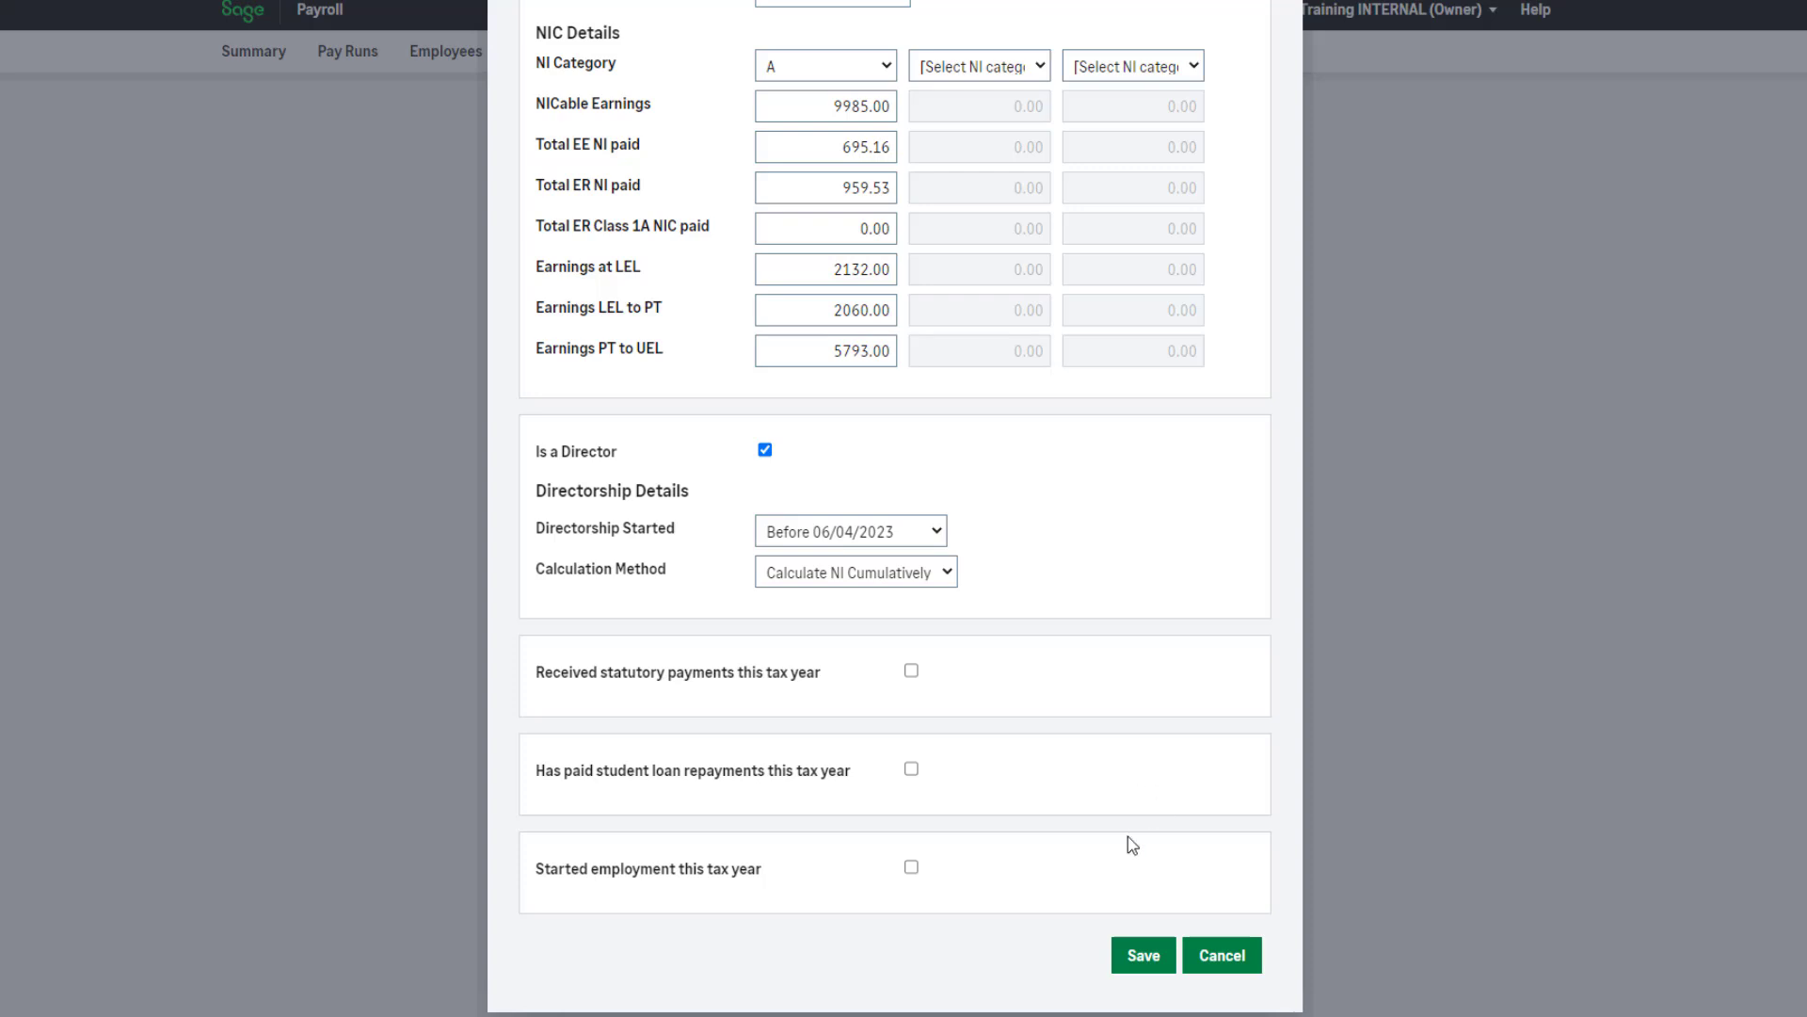
# Step: Enable the started employment this tax year option to view its previous employment details, and disable it again
pyautogui.click(911, 867)
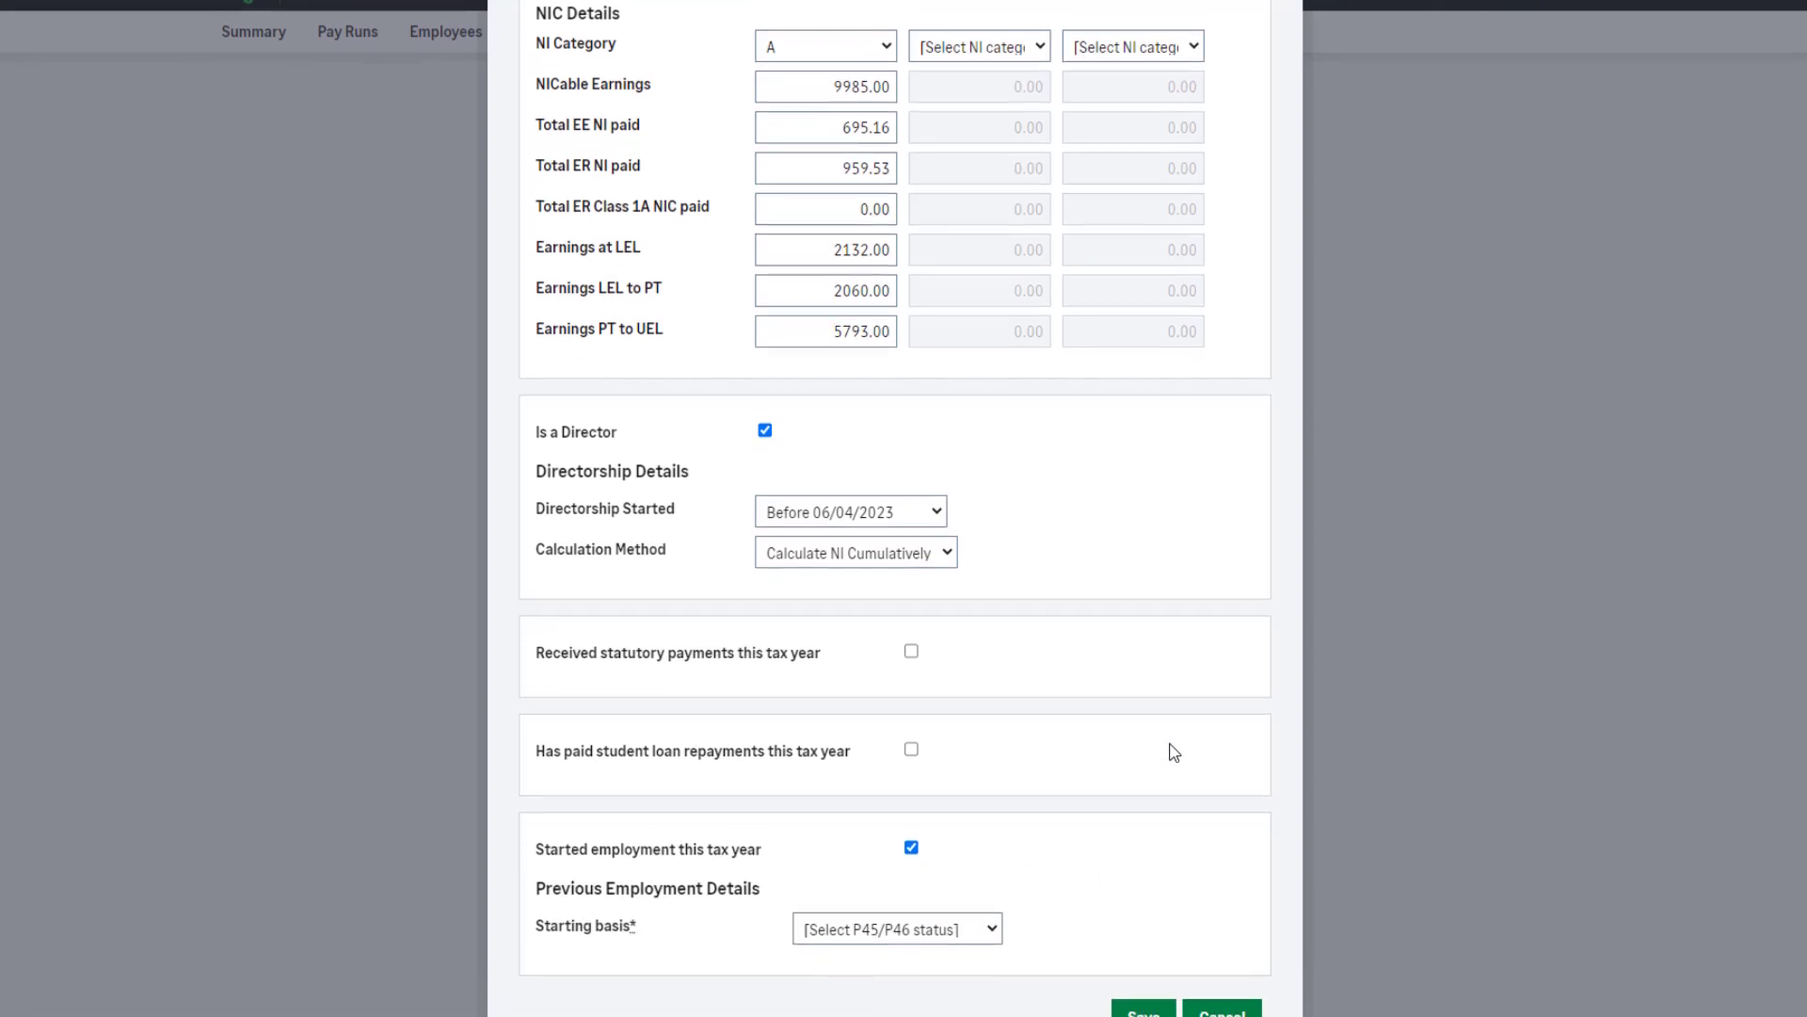
pyautogui.scroll(-1, 1170, 743)
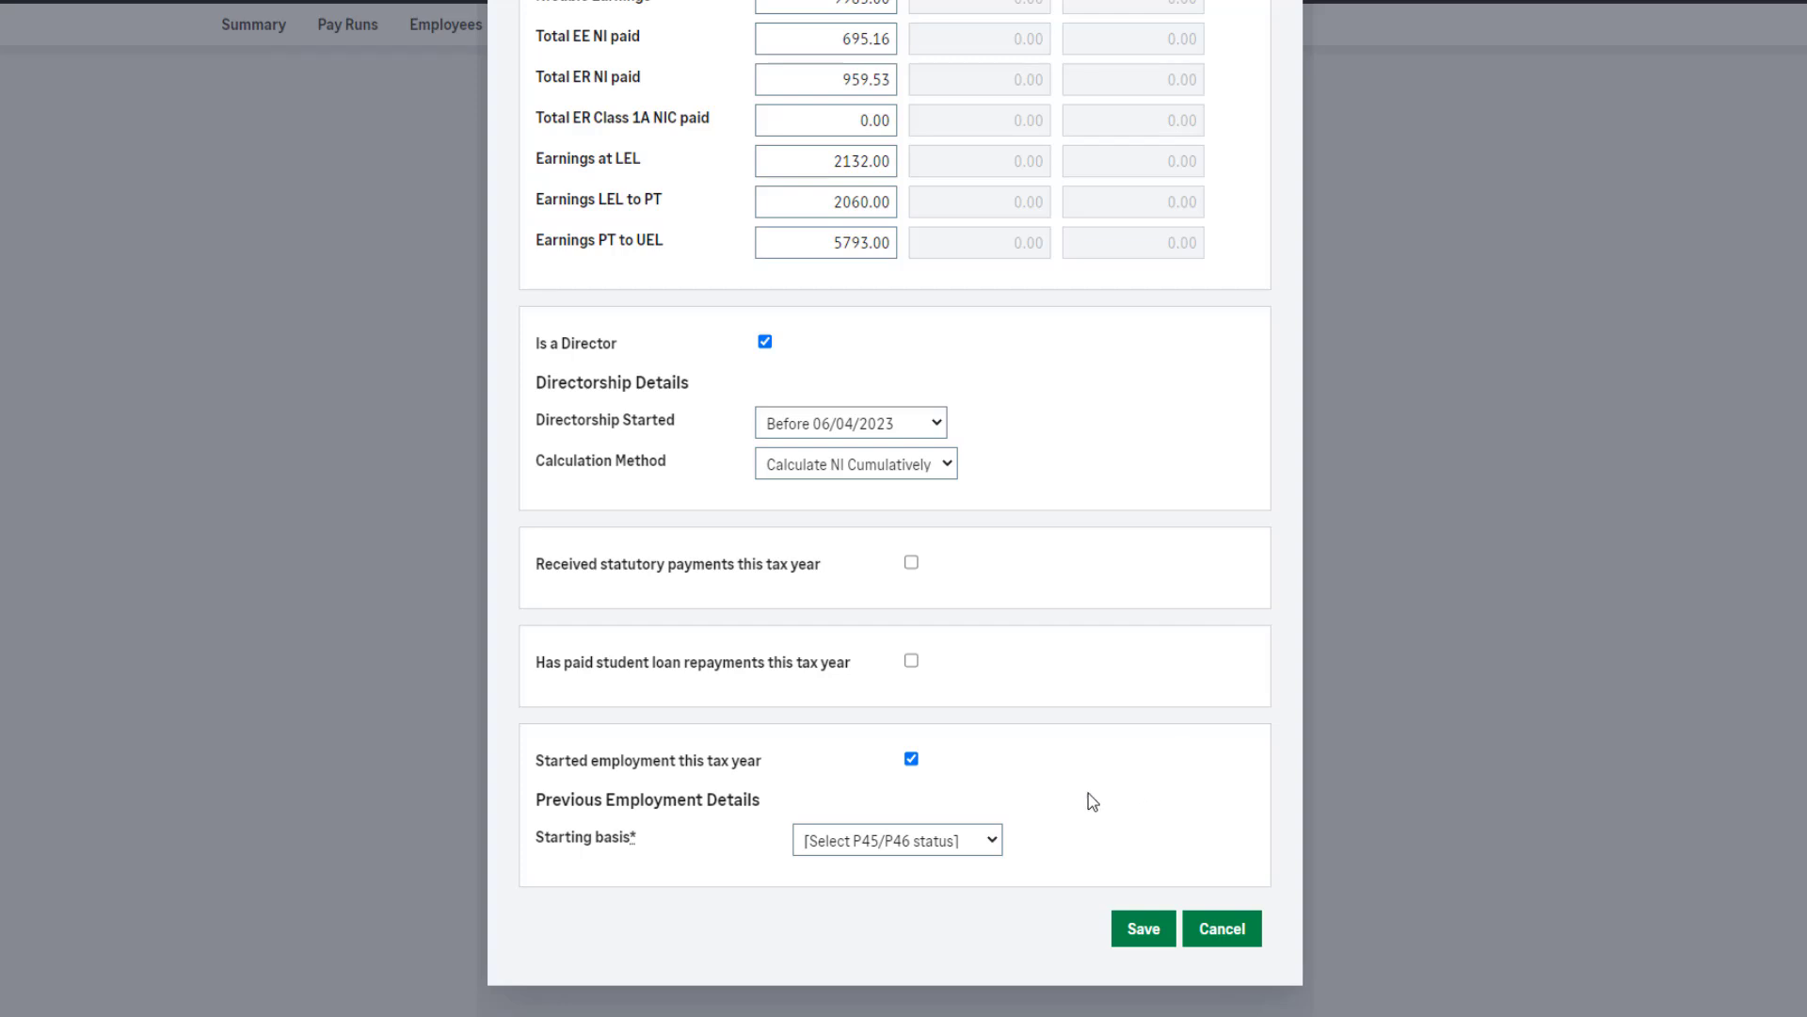
pyautogui.click(912, 761)
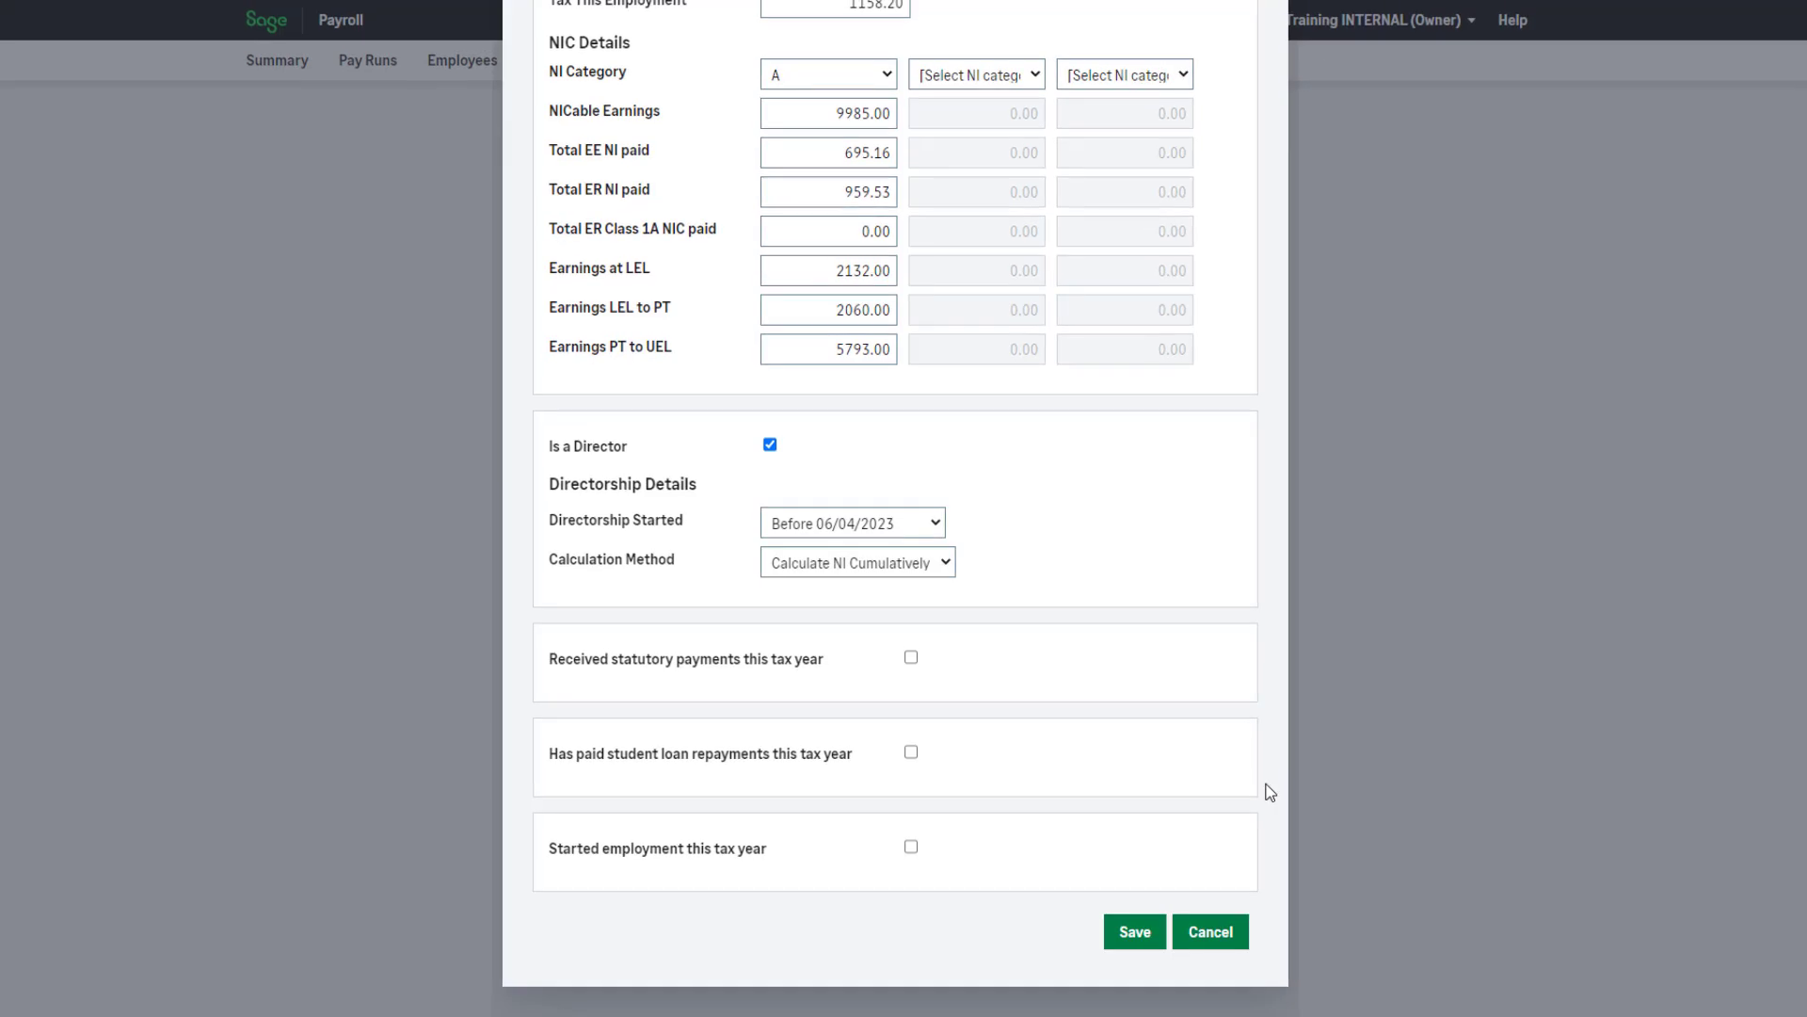
# Step: Save the new employee record and complete the remaining stages of adding payroll data
pyautogui.click(1136, 932)
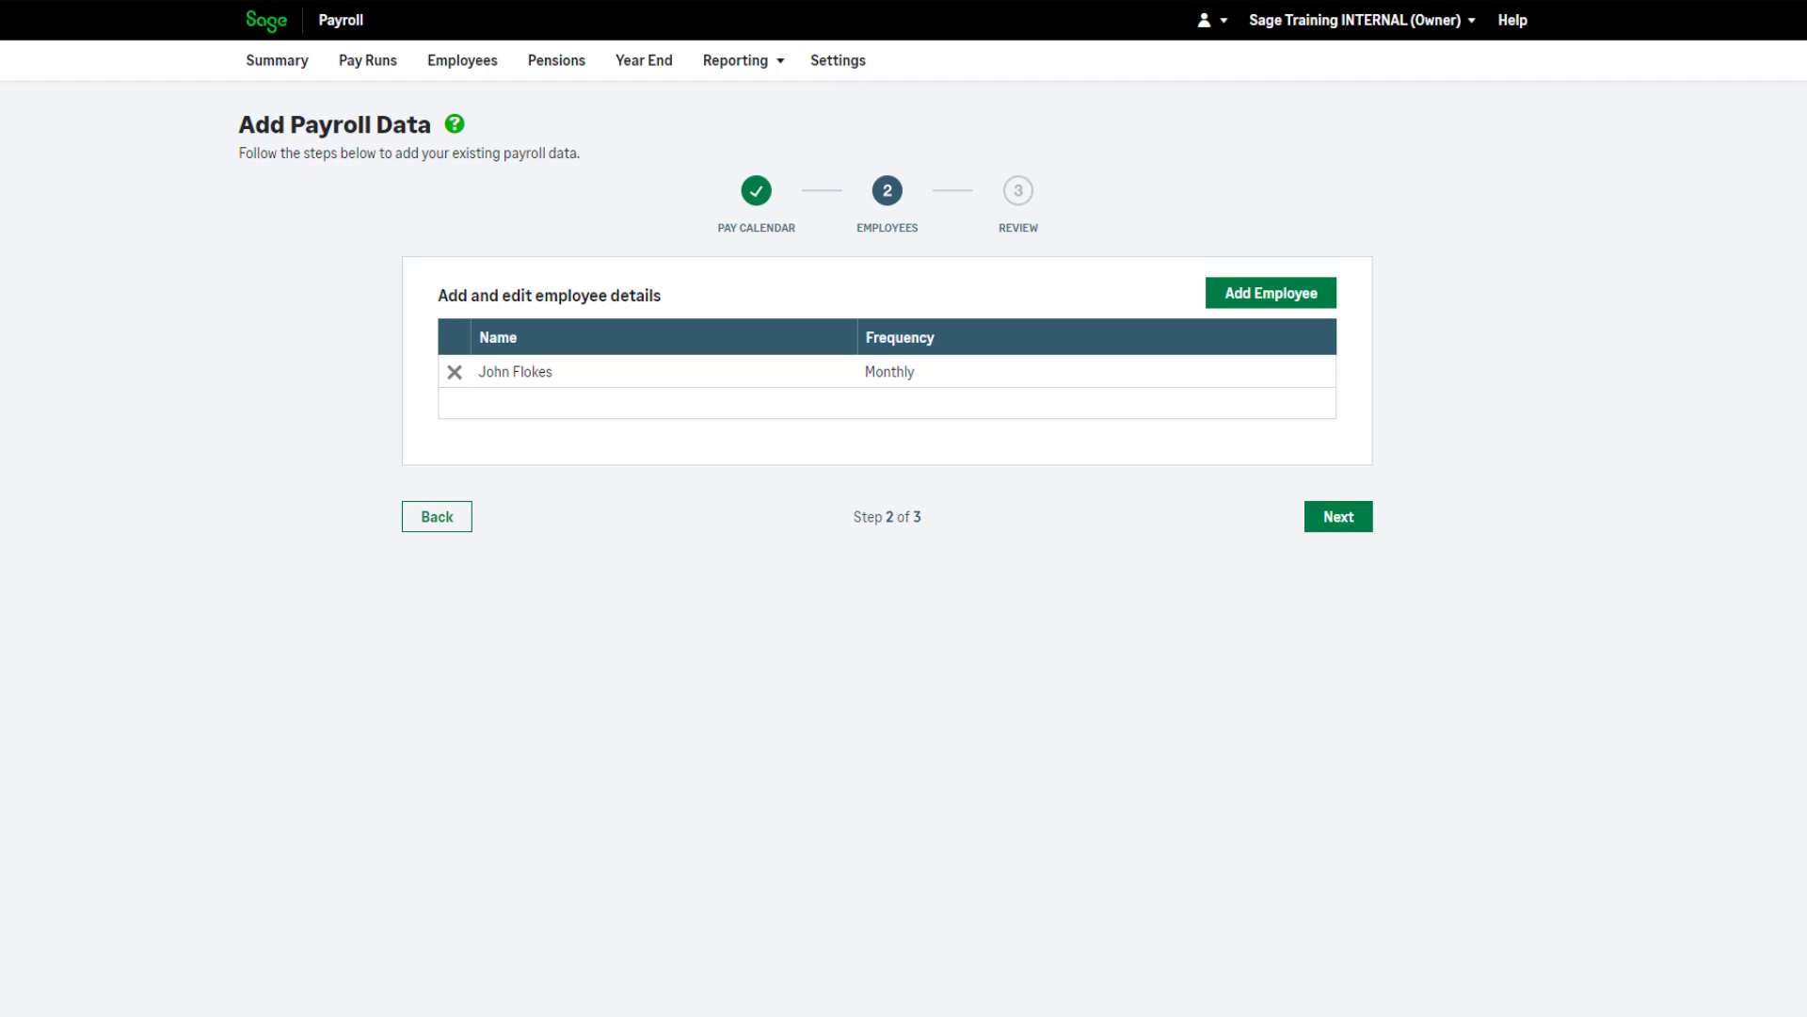
pyautogui.click(1347, 526)
pyautogui.click(1342, 538)
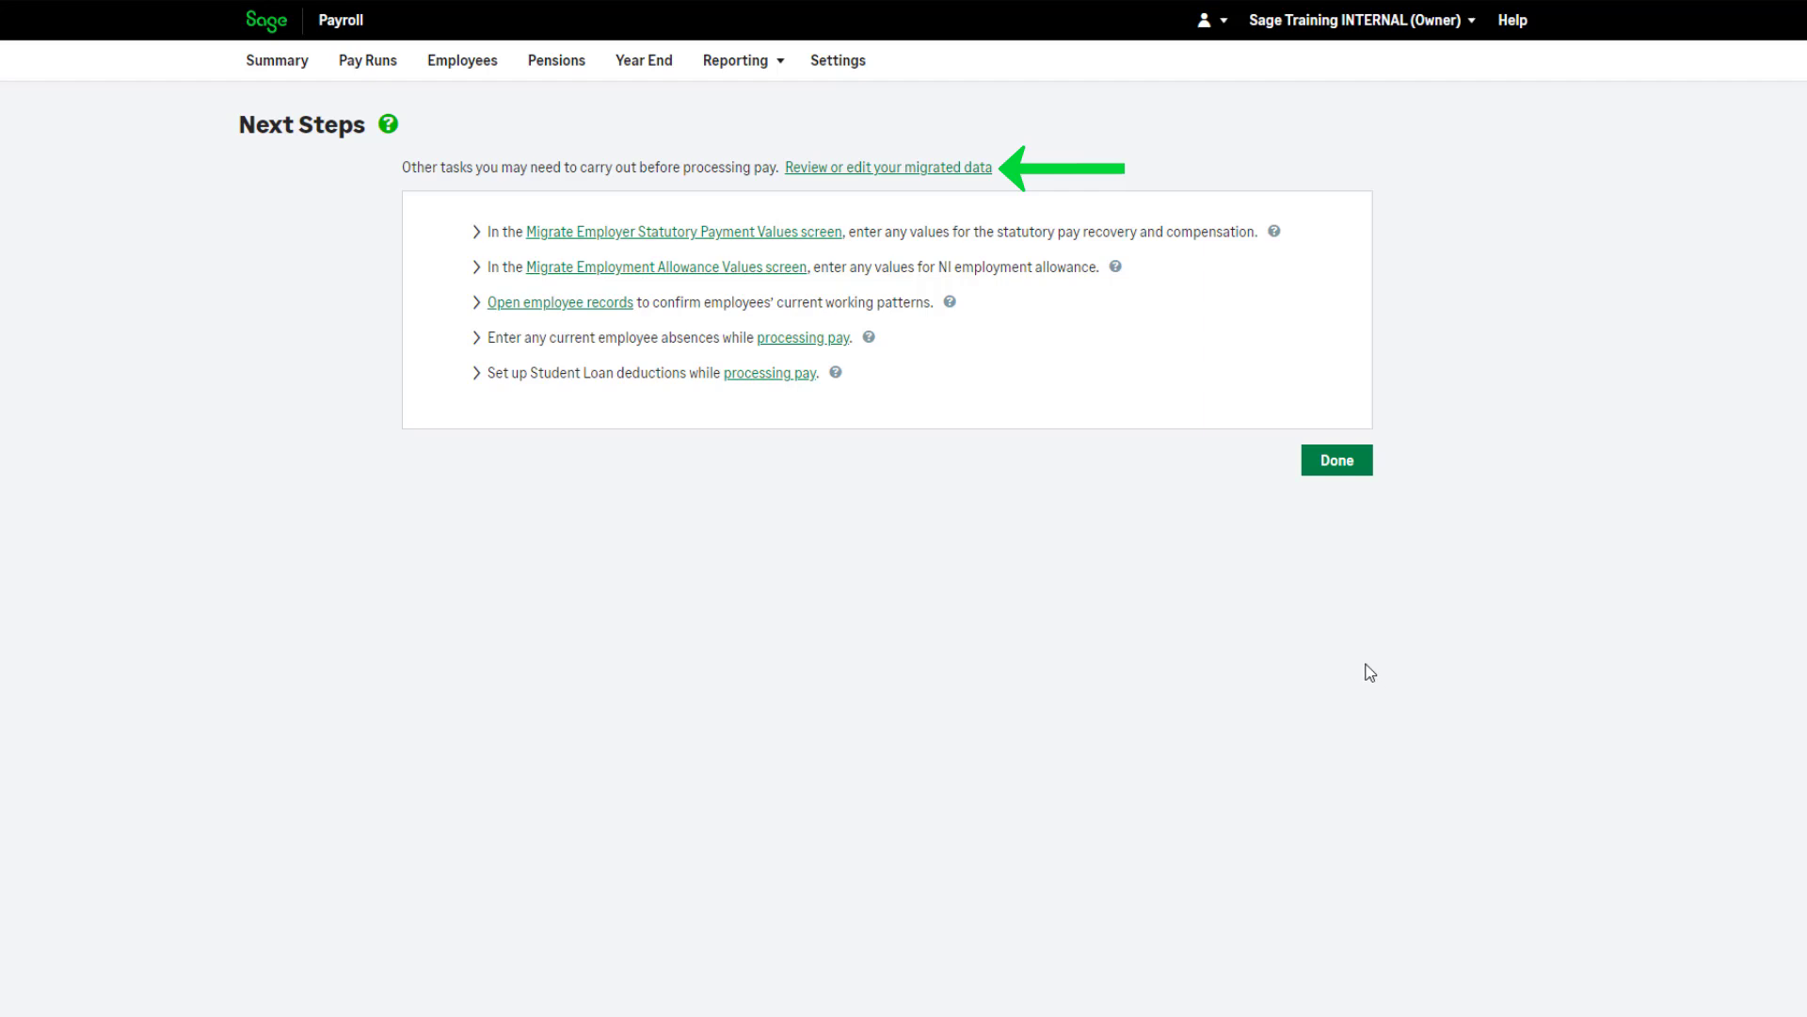
# Step: Reopen the migrated payroll data from the payroll summary and go to adding another employee in its employee stage
pyautogui.click(273, 71)
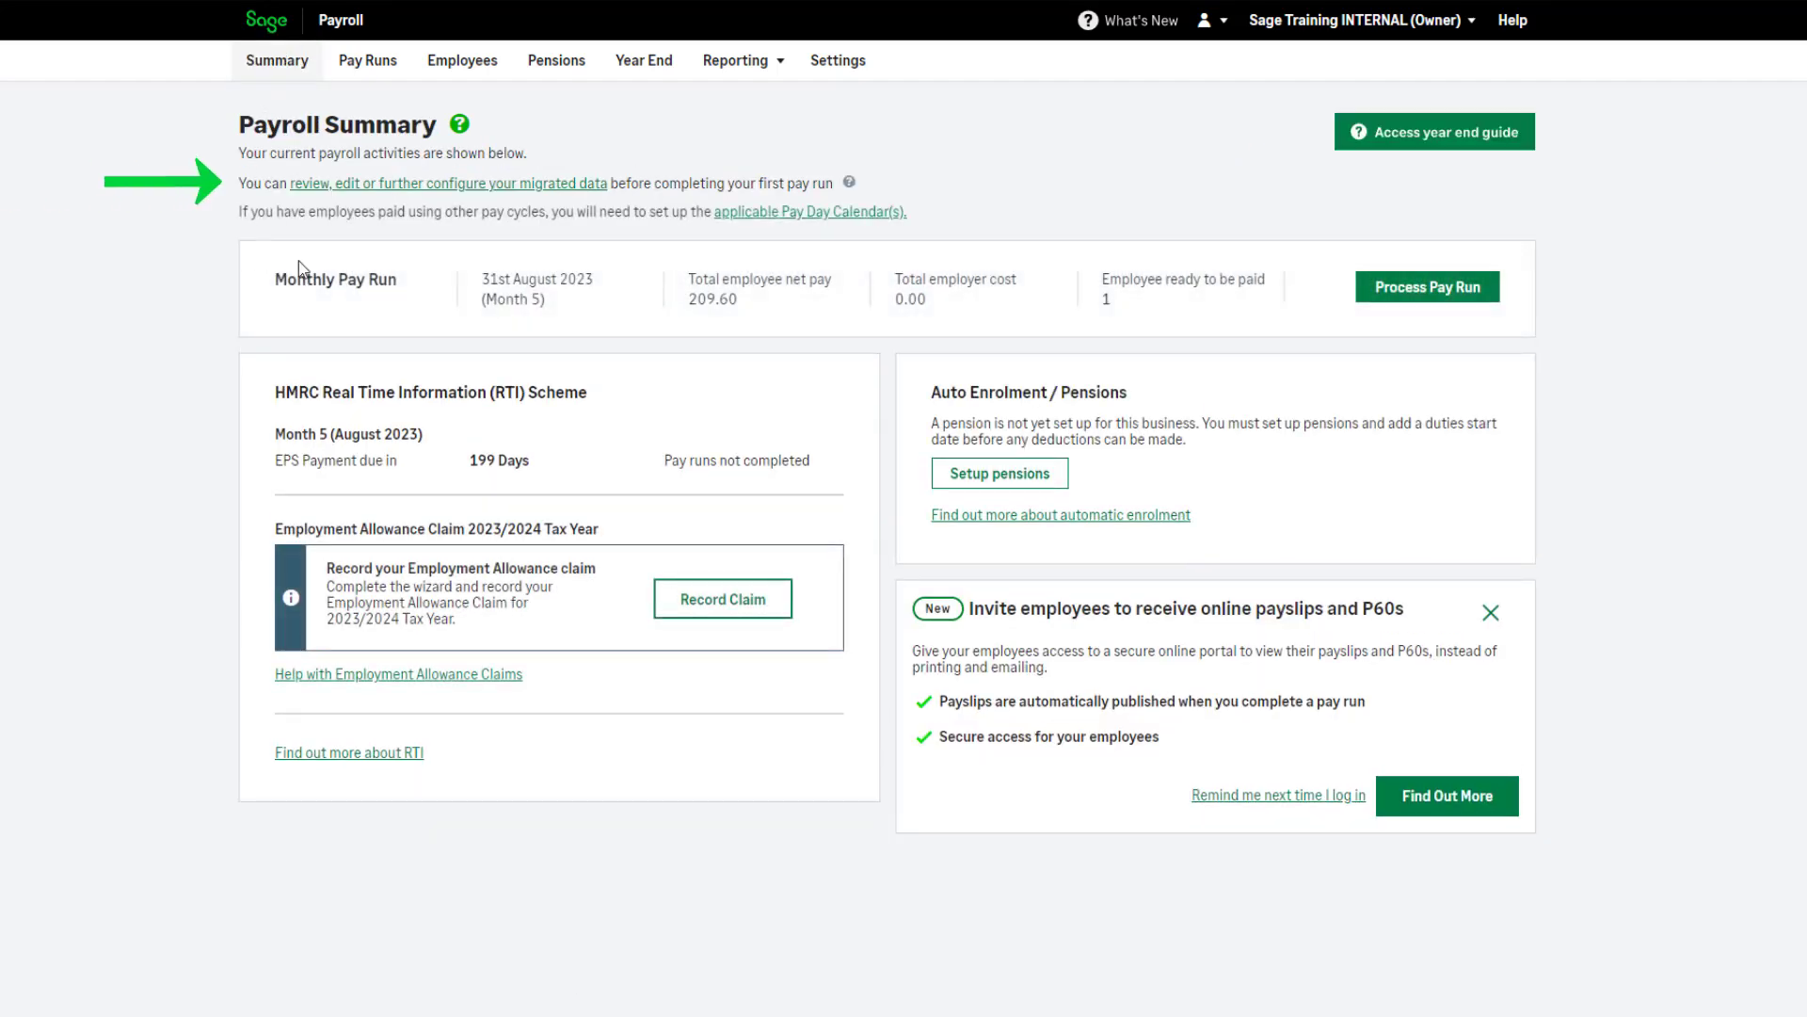
pyautogui.click(456, 188)
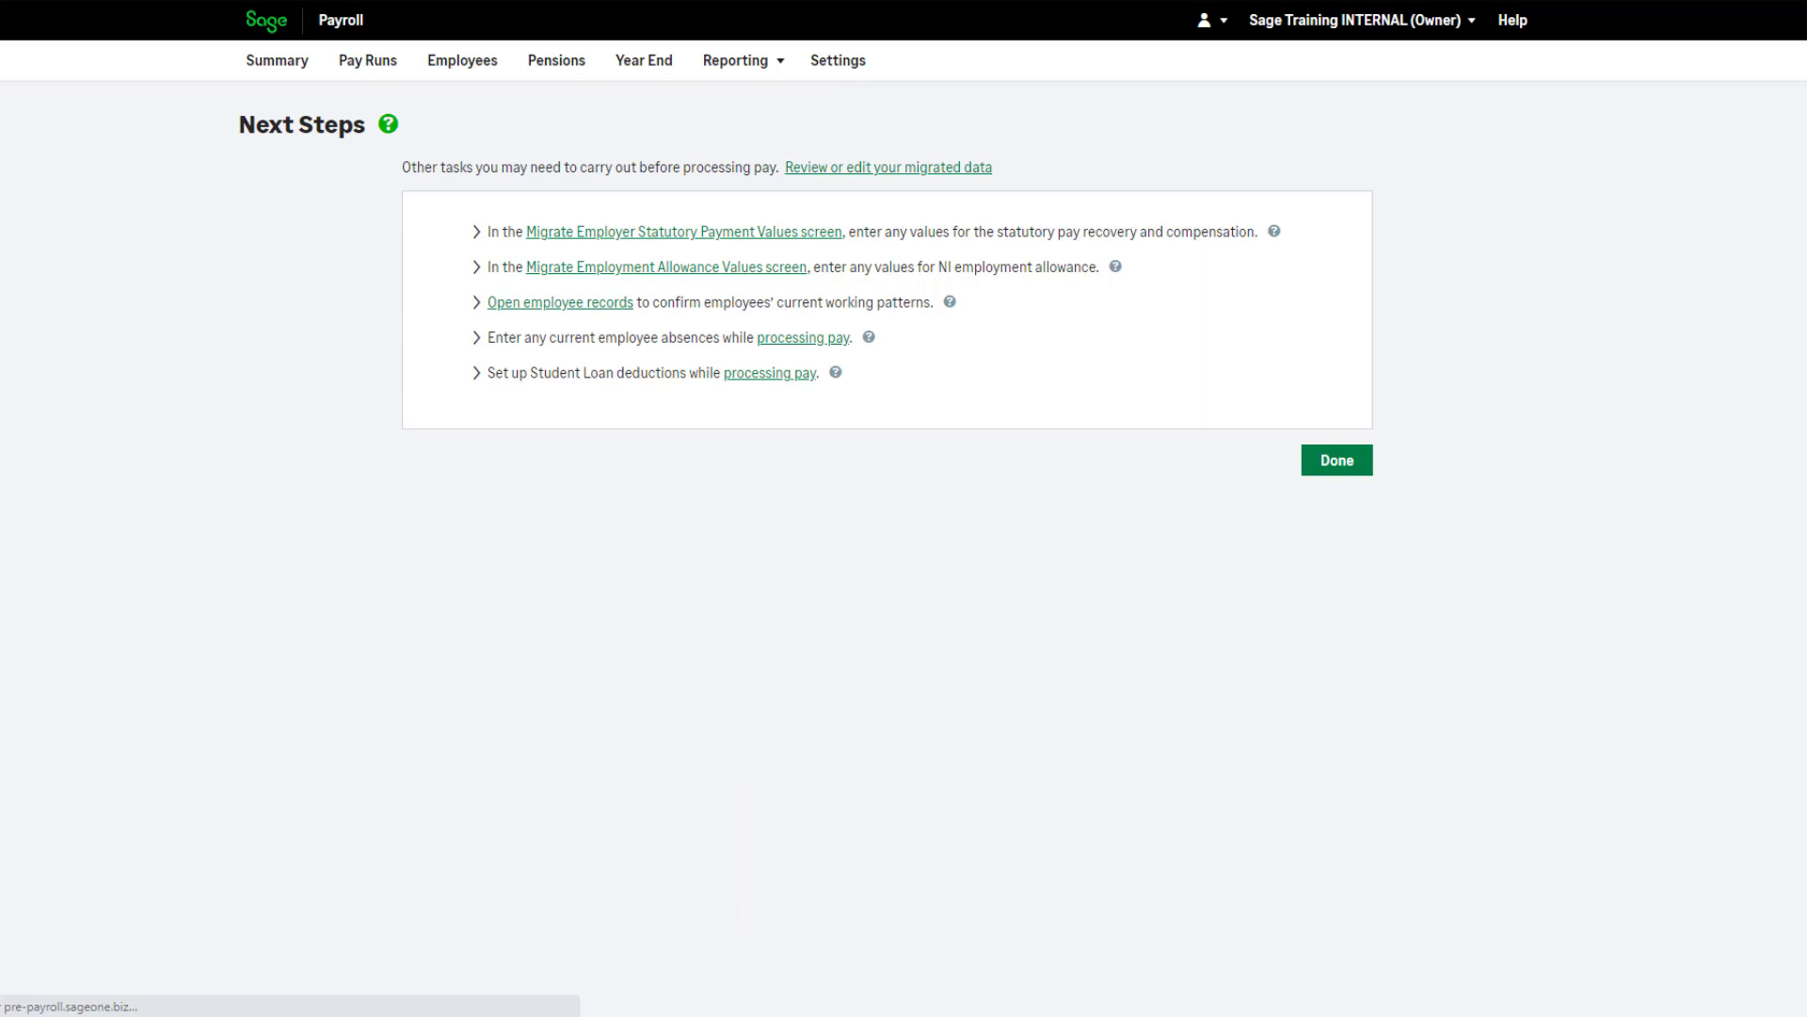
pyautogui.click(852, 173)
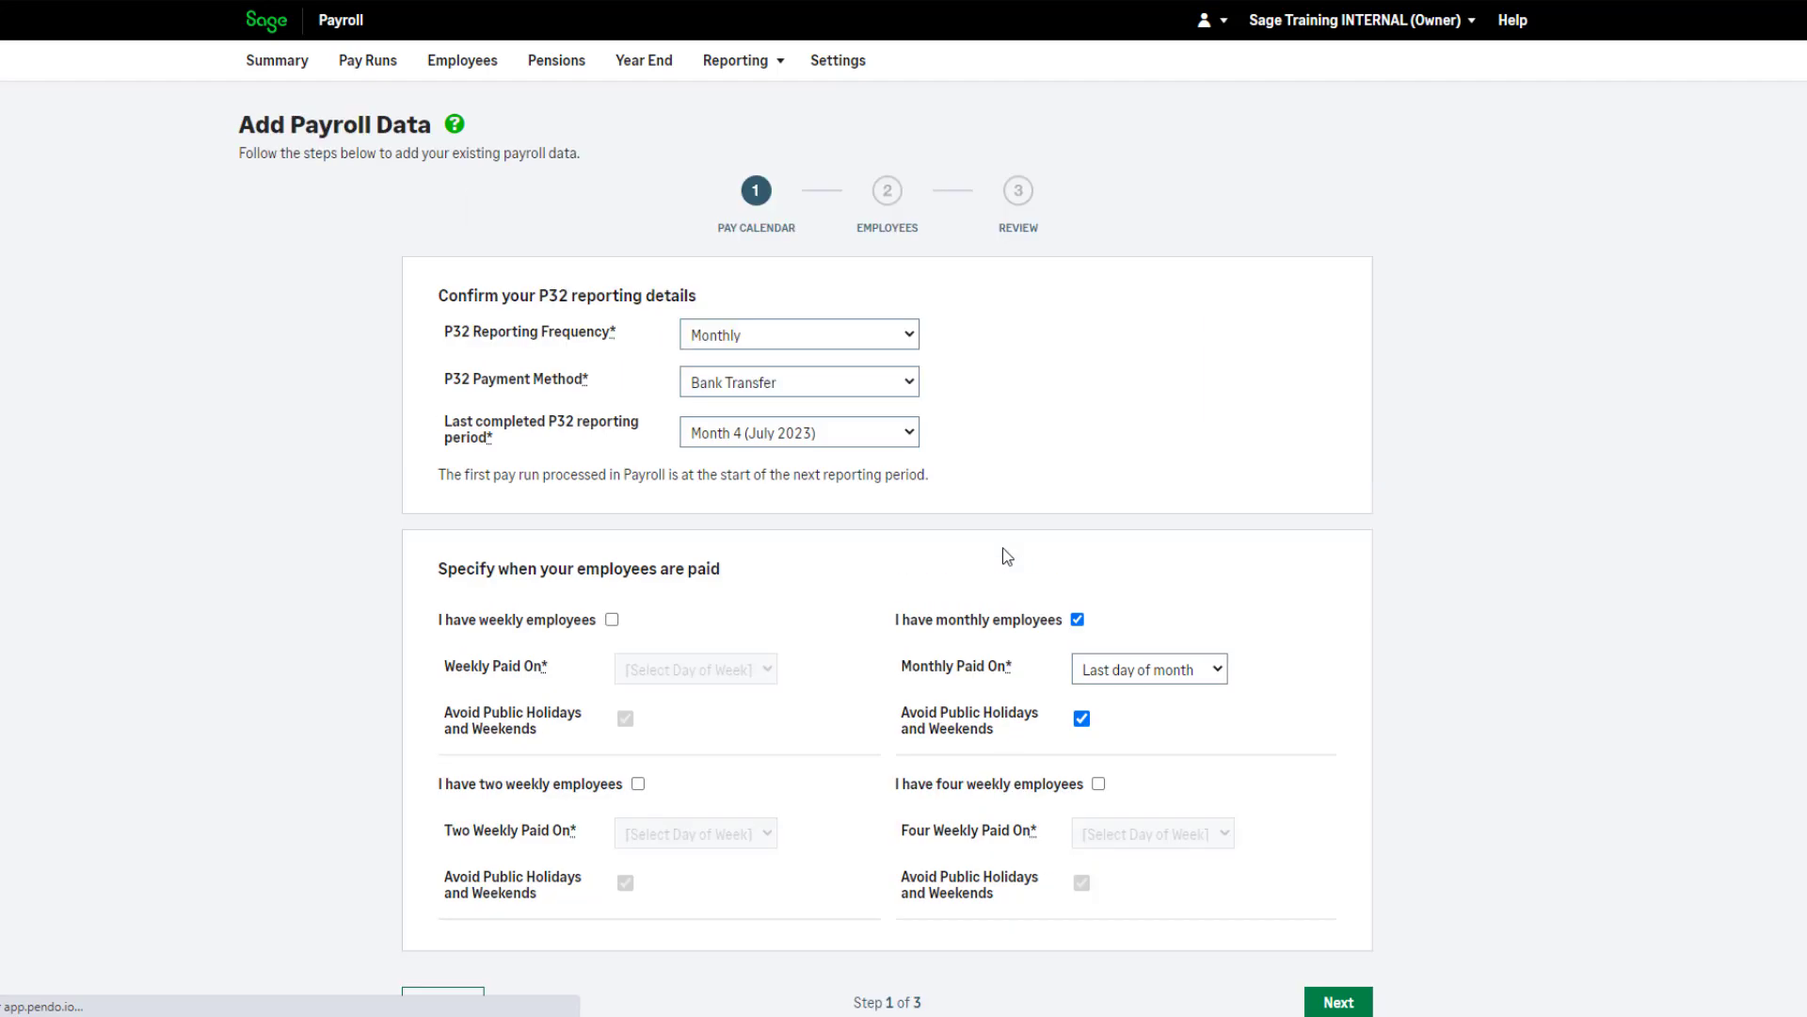
pyautogui.click(1346, 1002)
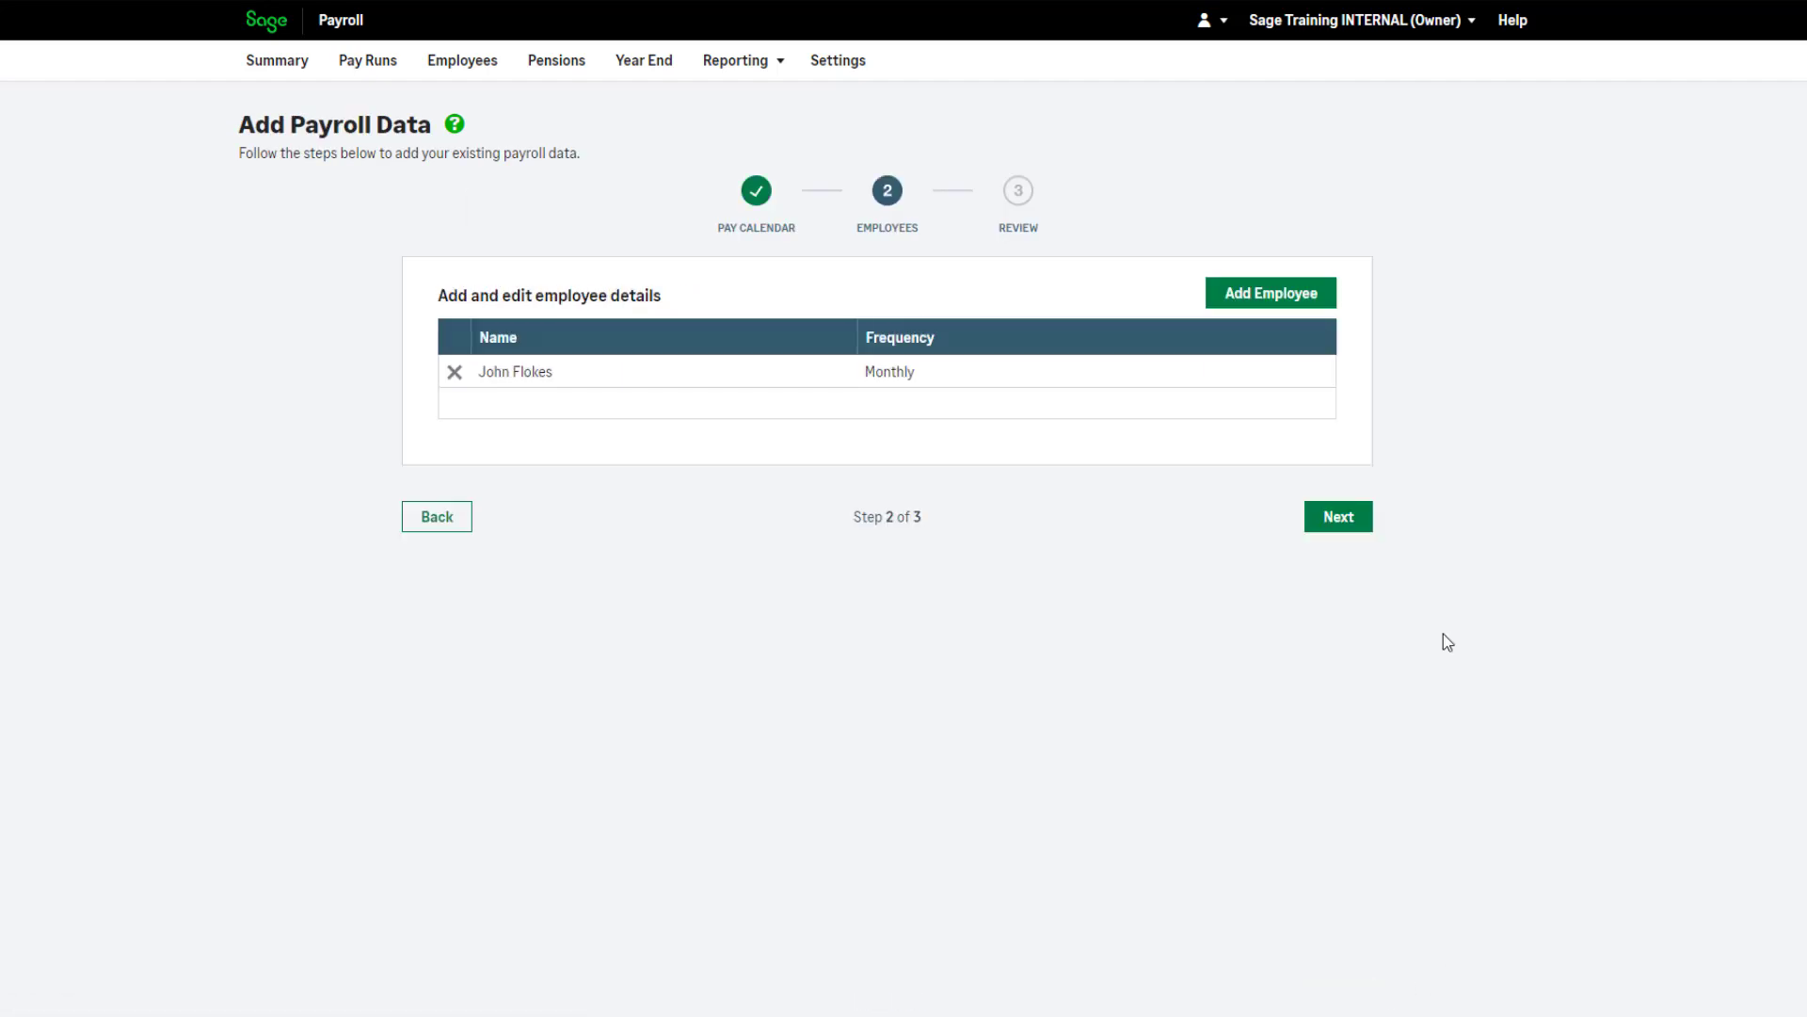
pyautogui.click(1280, 299)
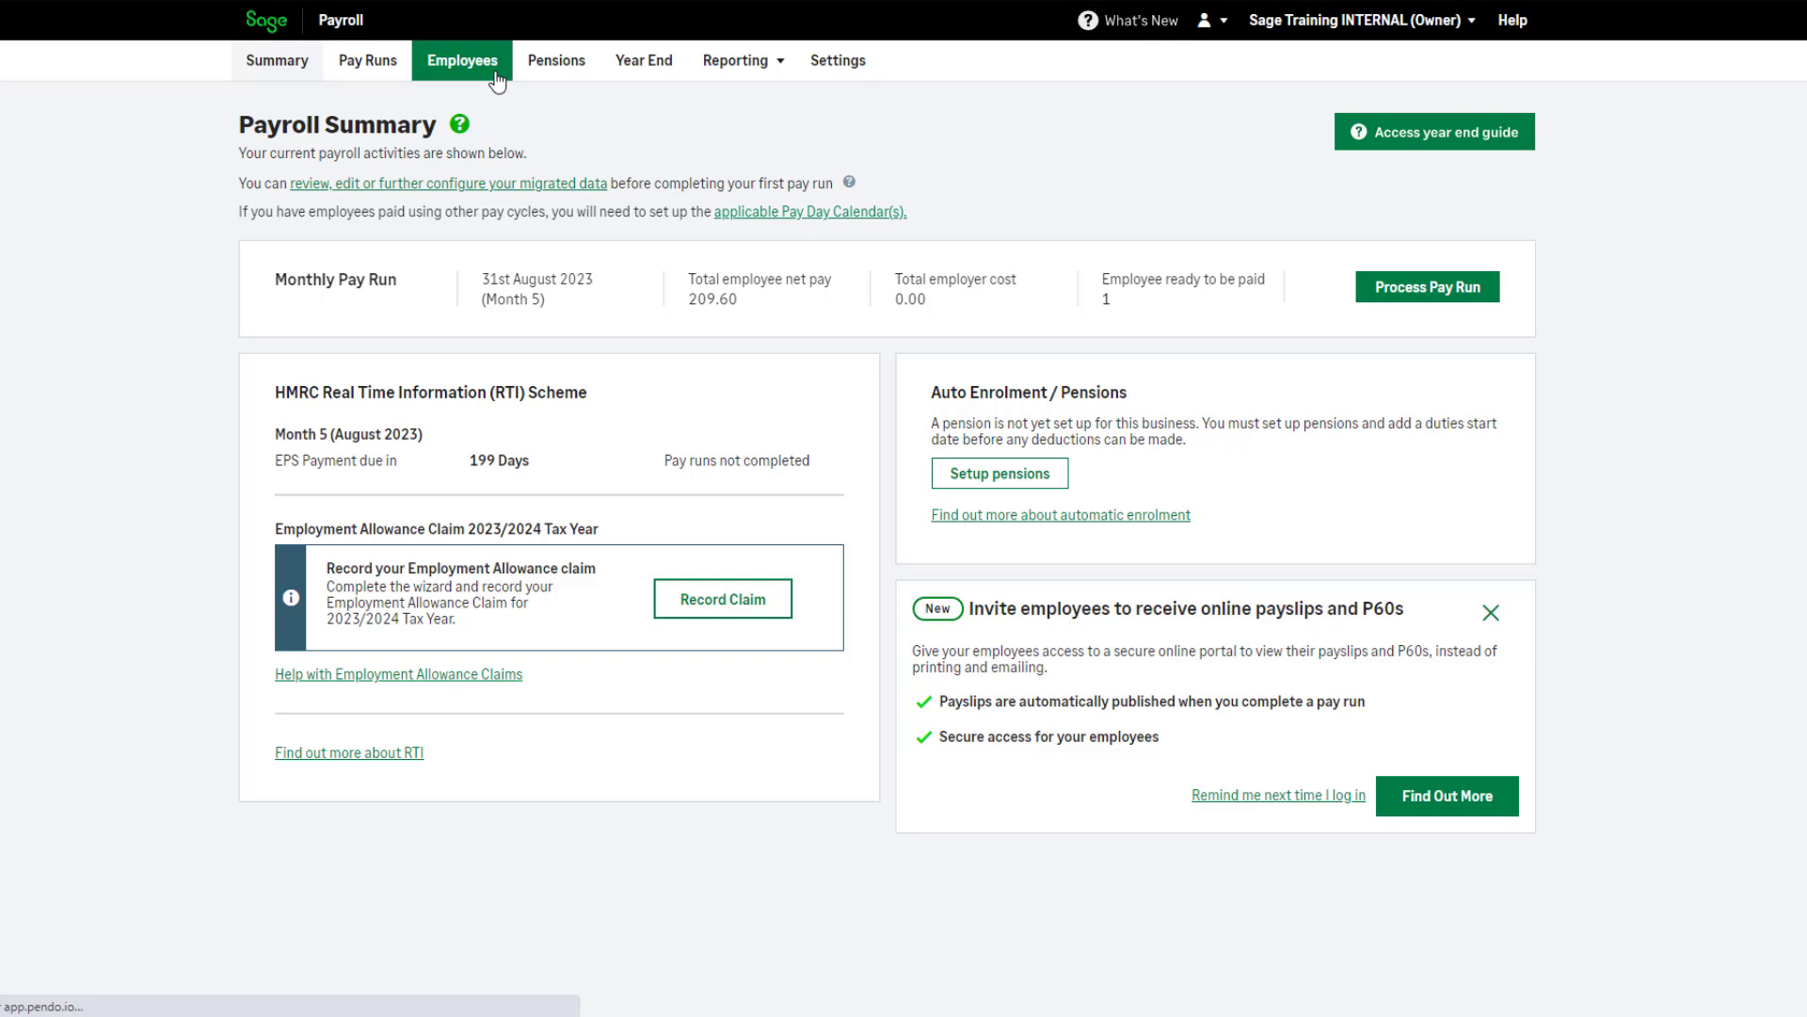
# Step: Open a blank new employee form from the employee records and look through its fields
pyautogui.click(495, 76)
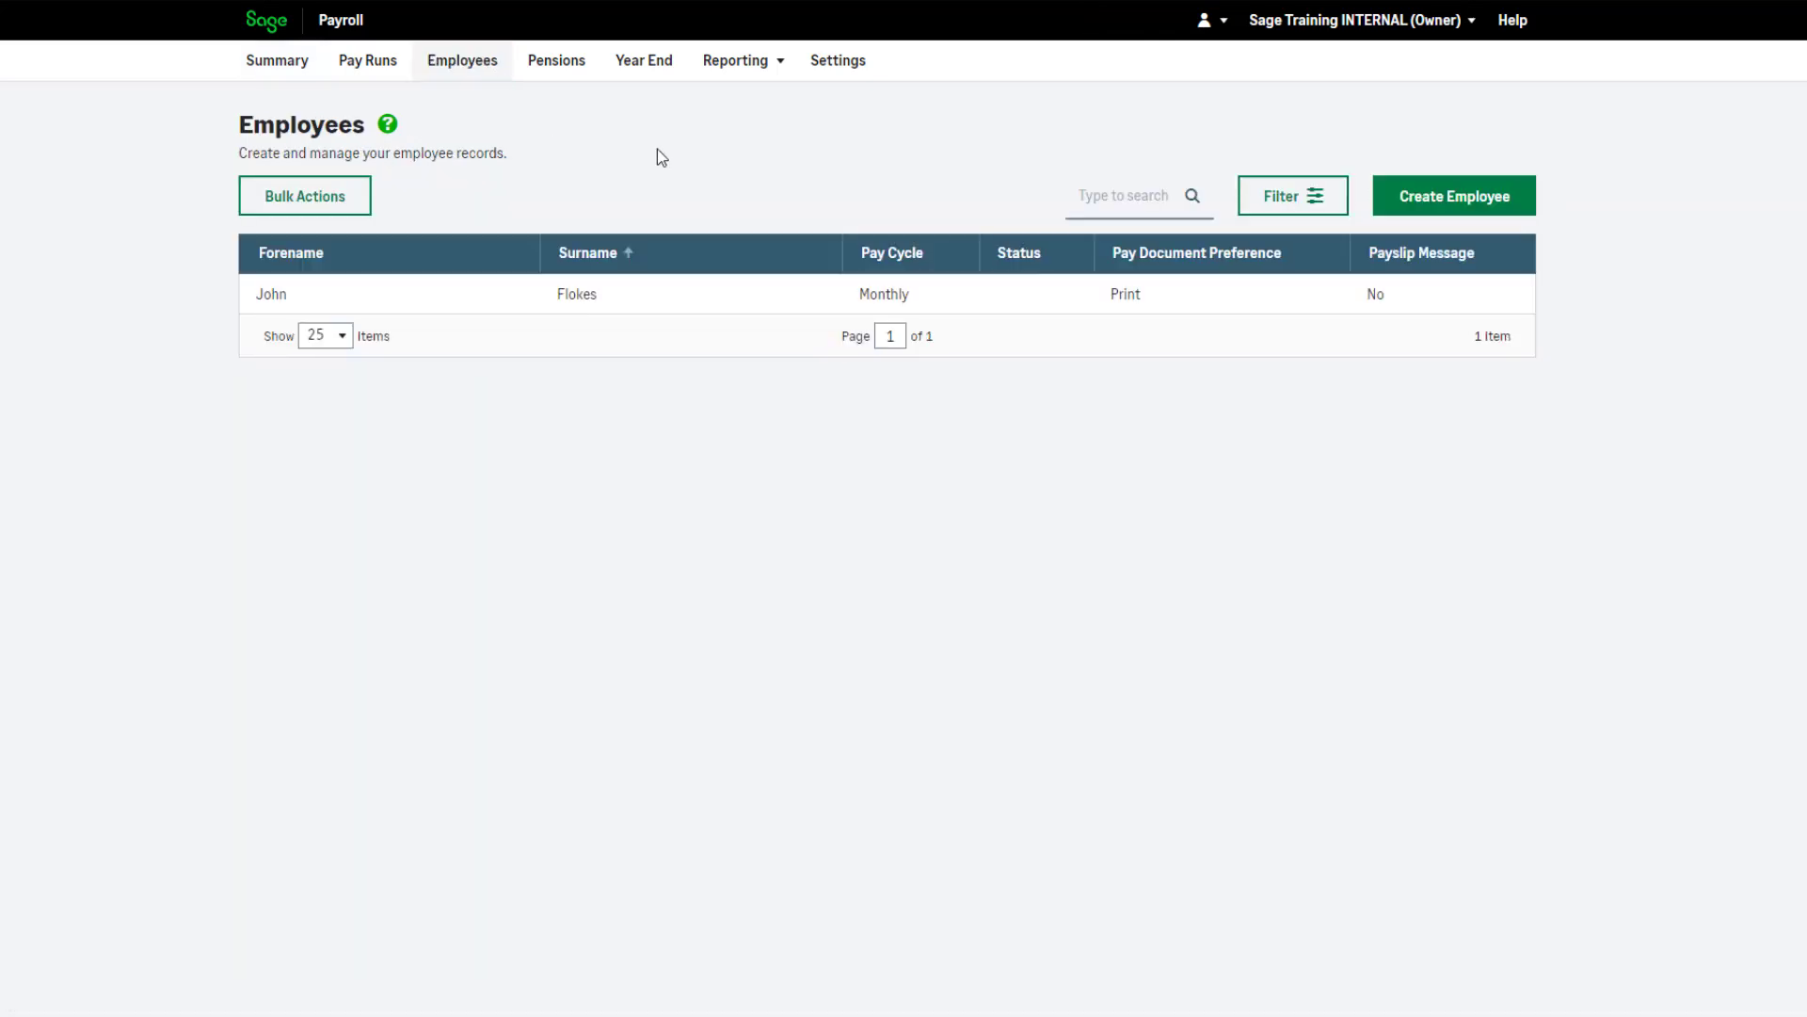
pyautogui.click(1389, 207)
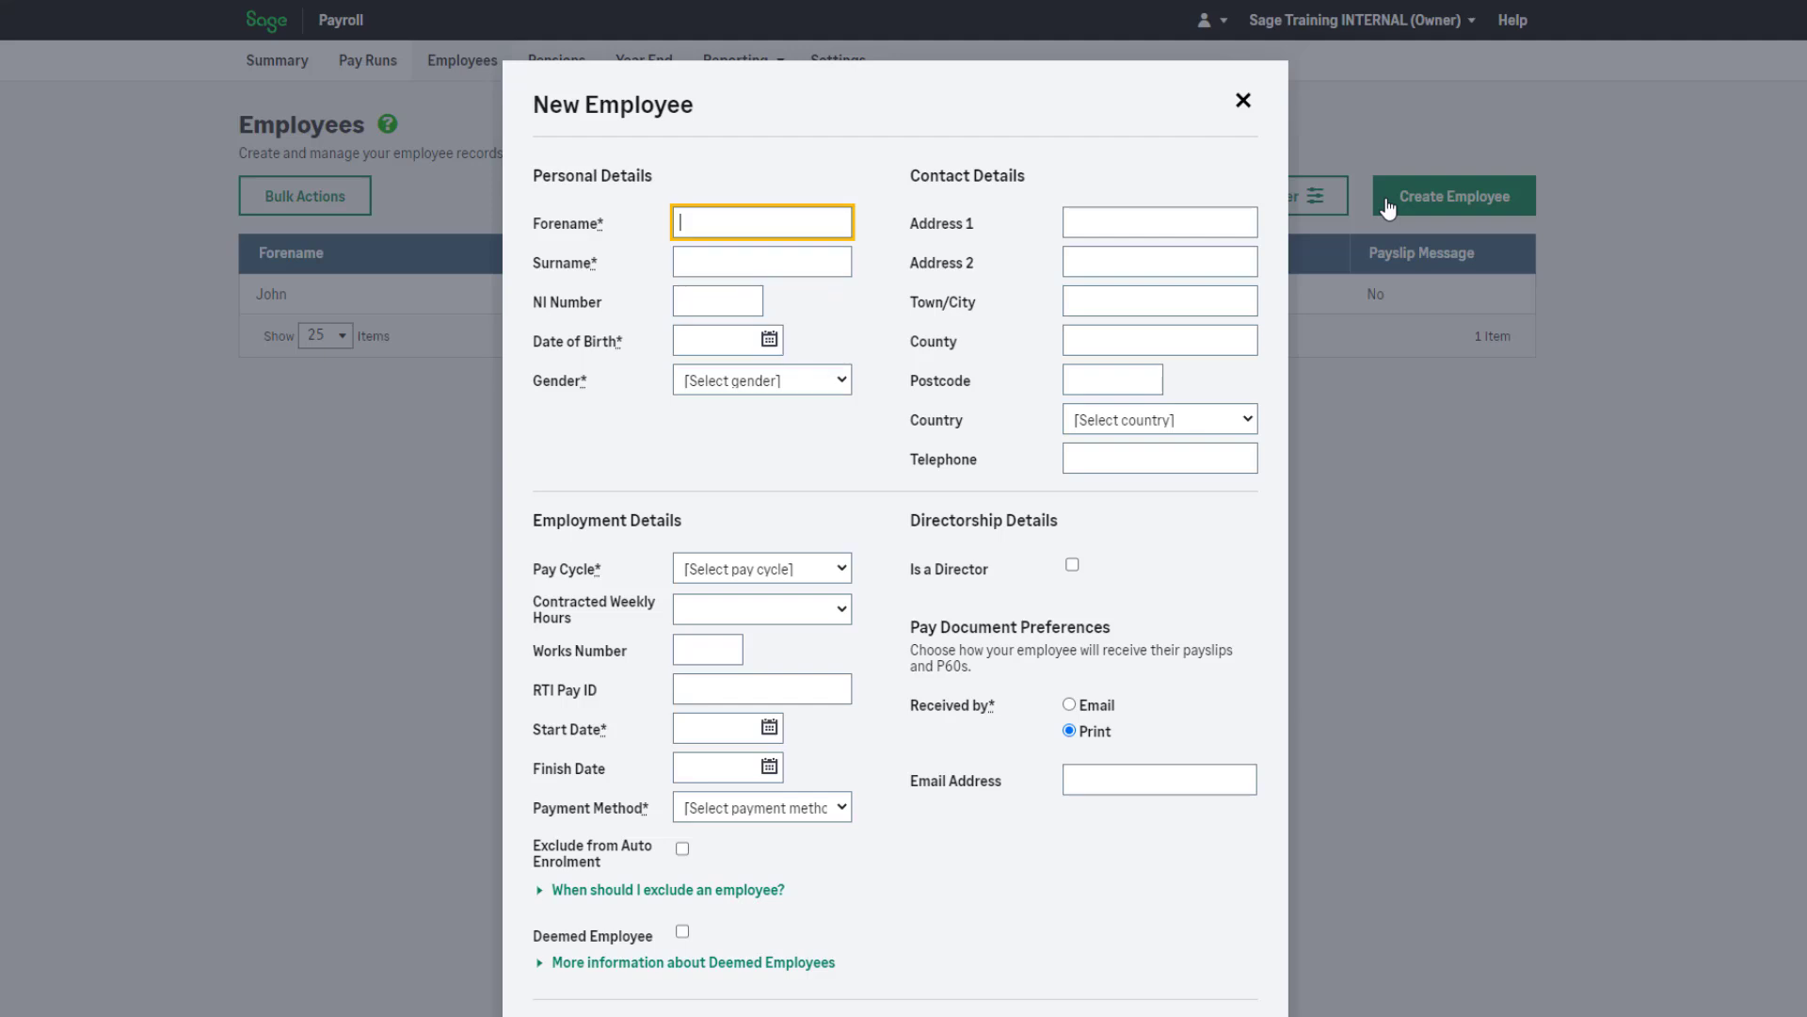
pyautogui.scroll(-2, 1253, 428)
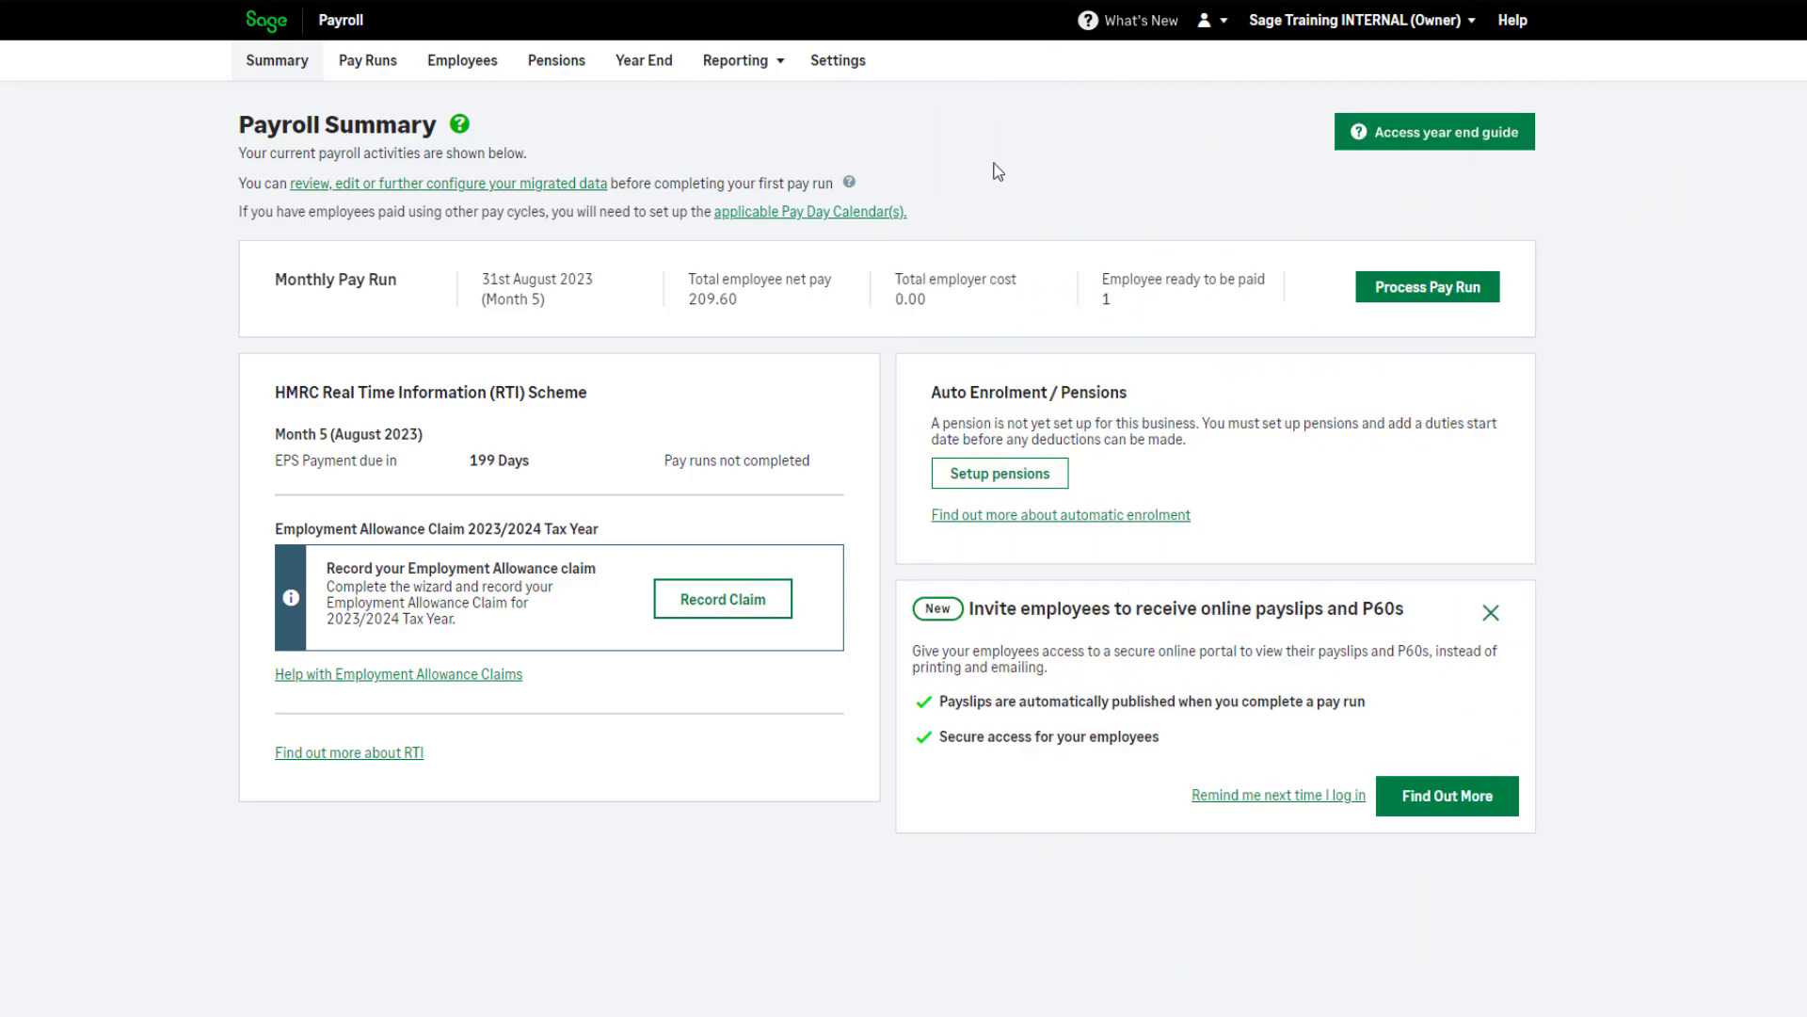
# Step: Open the remaining migration tasks for the migrated data from the payroll summary
pyautogui.click(565, 186)
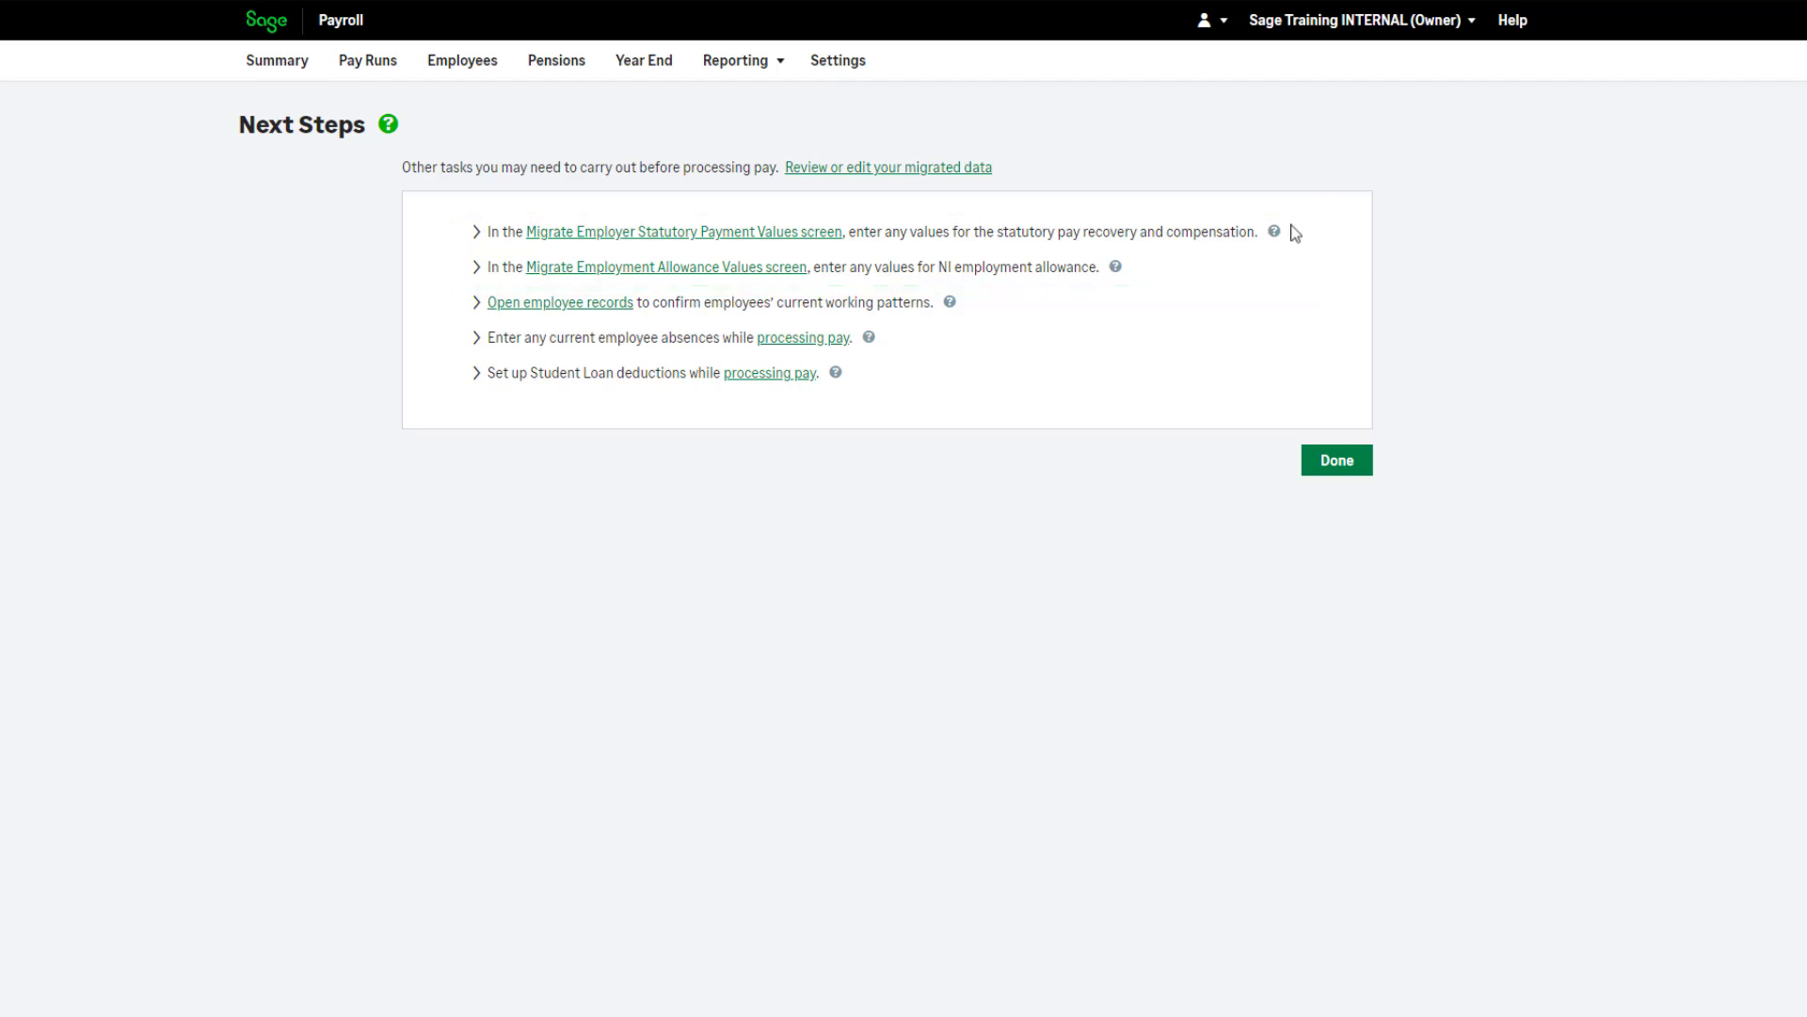
# Step: Start the pension setup from the payroll summary and save the details with a duties start date of 01/01/2020
pyautogui.click(847, 74)
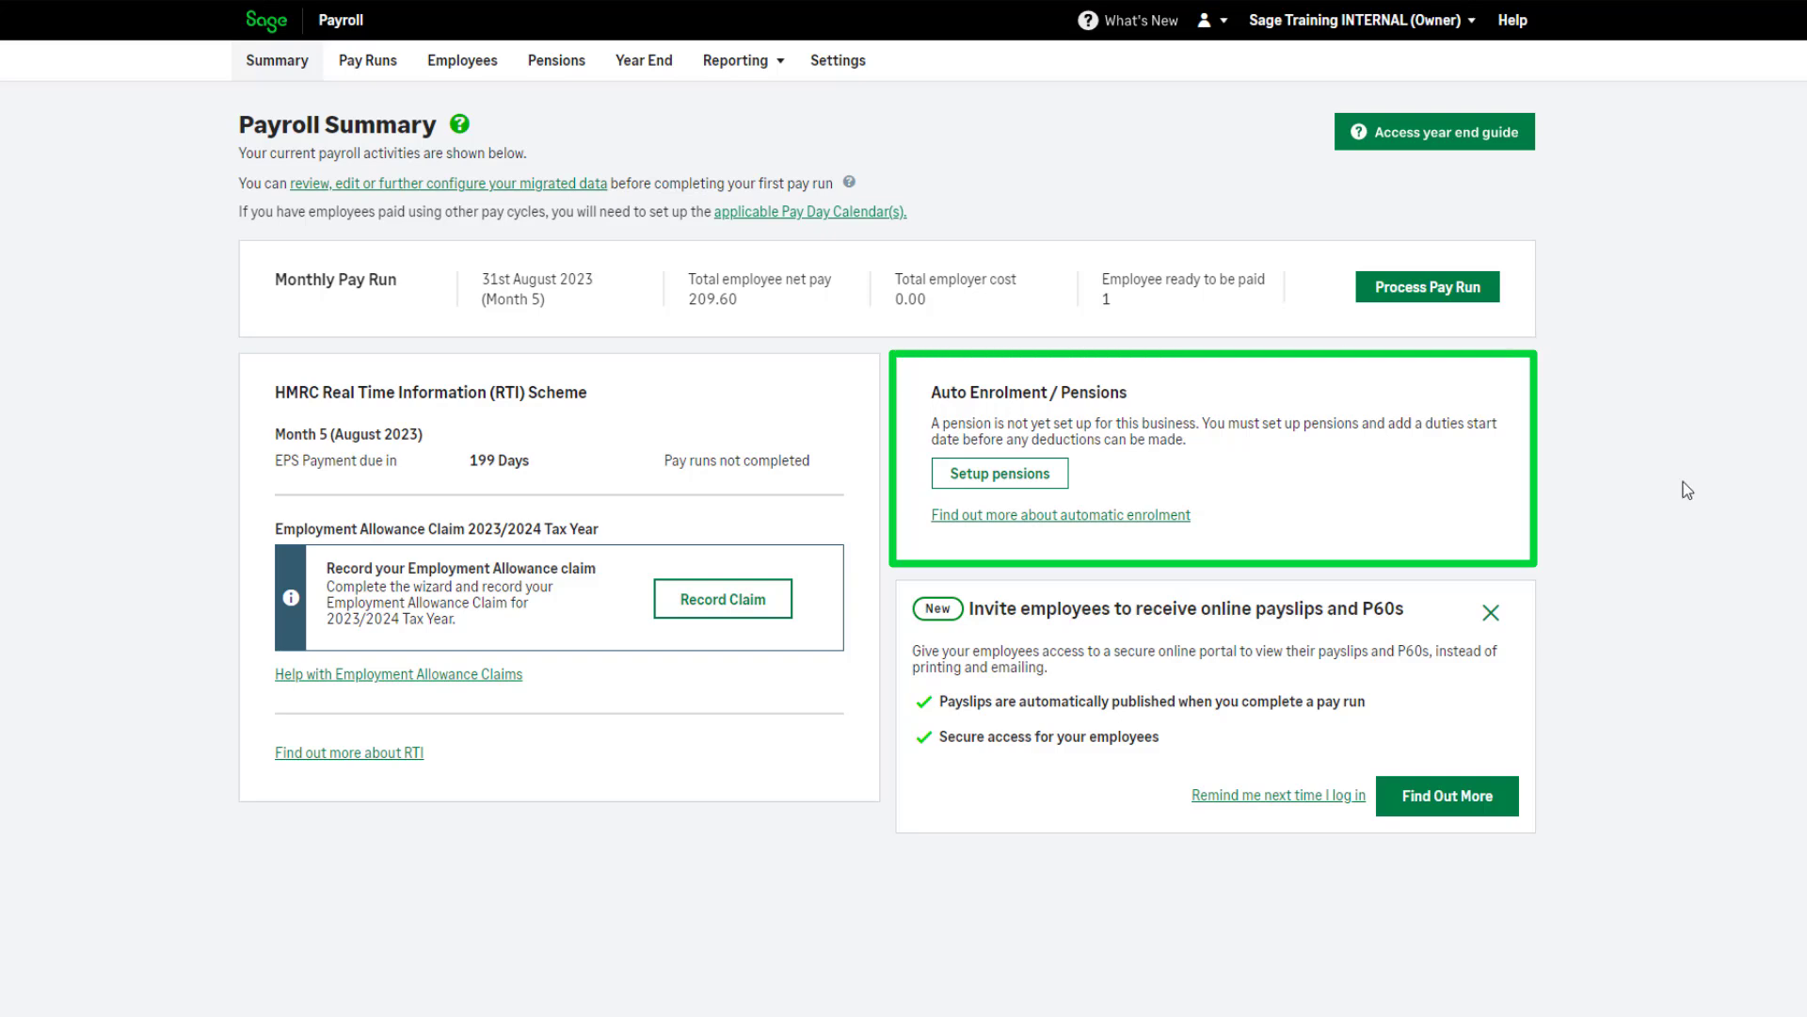
pyautogui.click(979, 478)
pyautogui.click(613, 289)
pyautogui.write('01/01/2020')
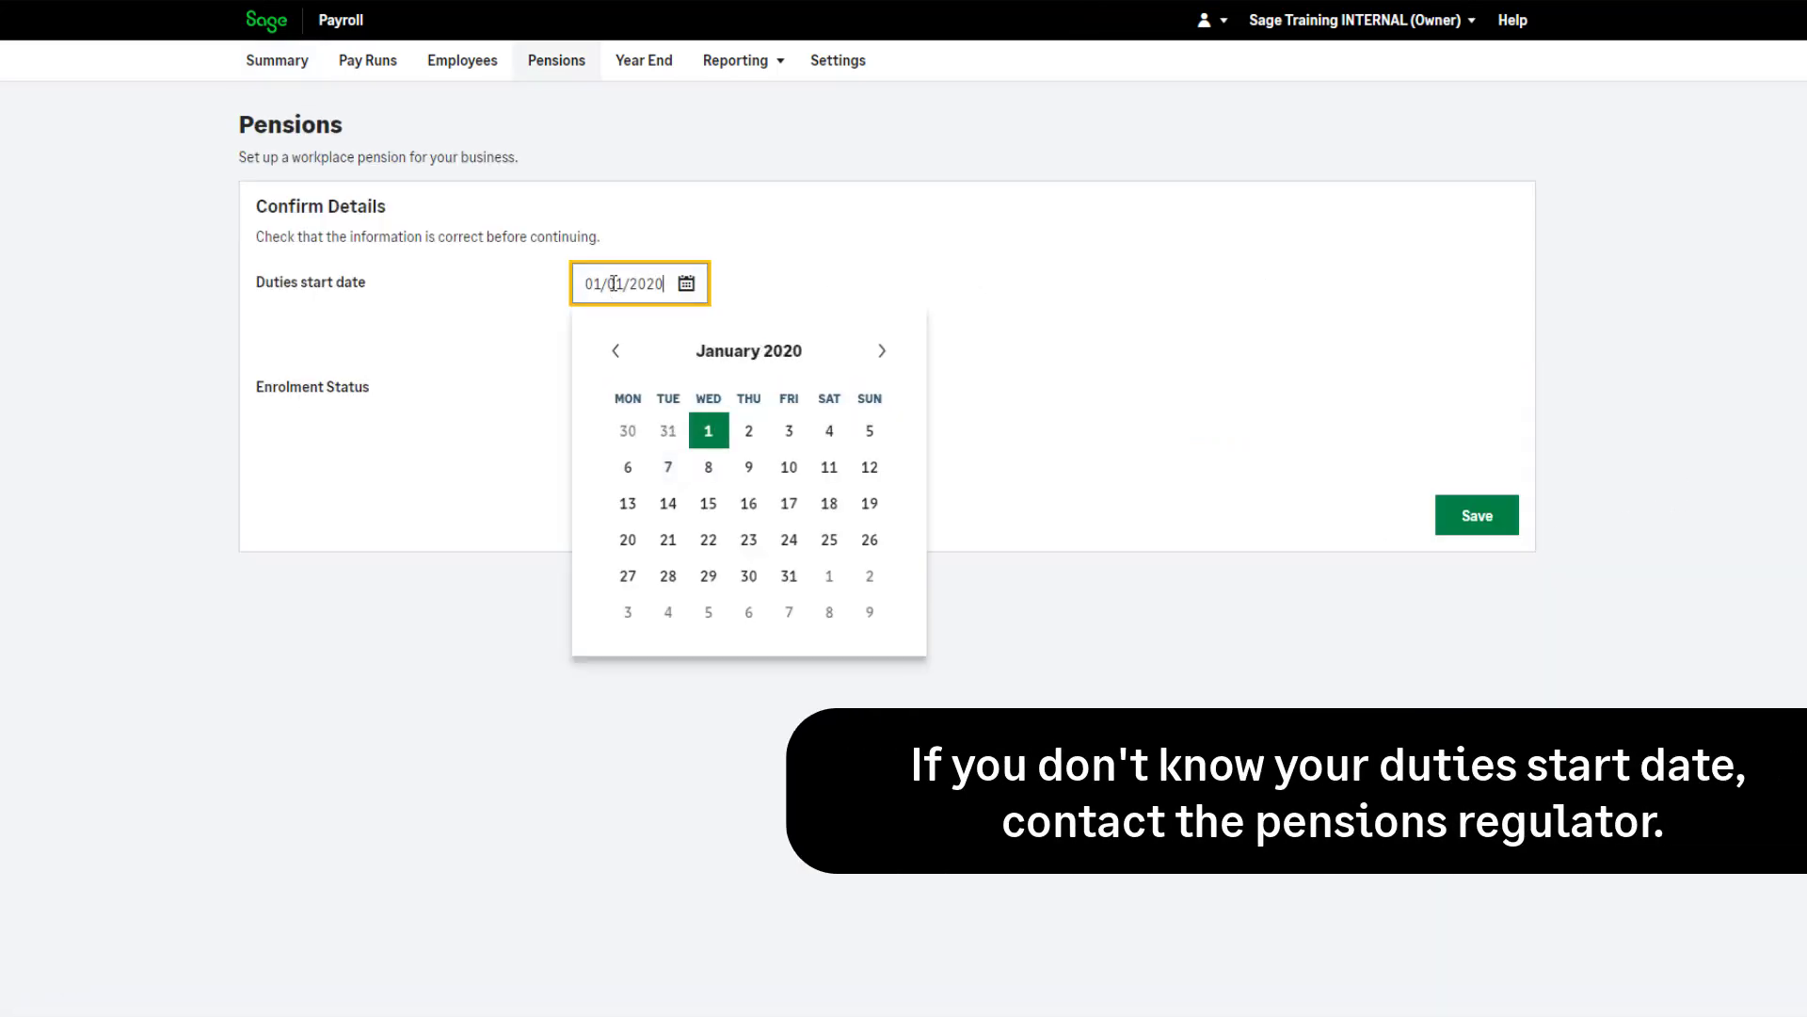
pyautogui.click(1163, 298)
pyautogui.click(1476, 515)
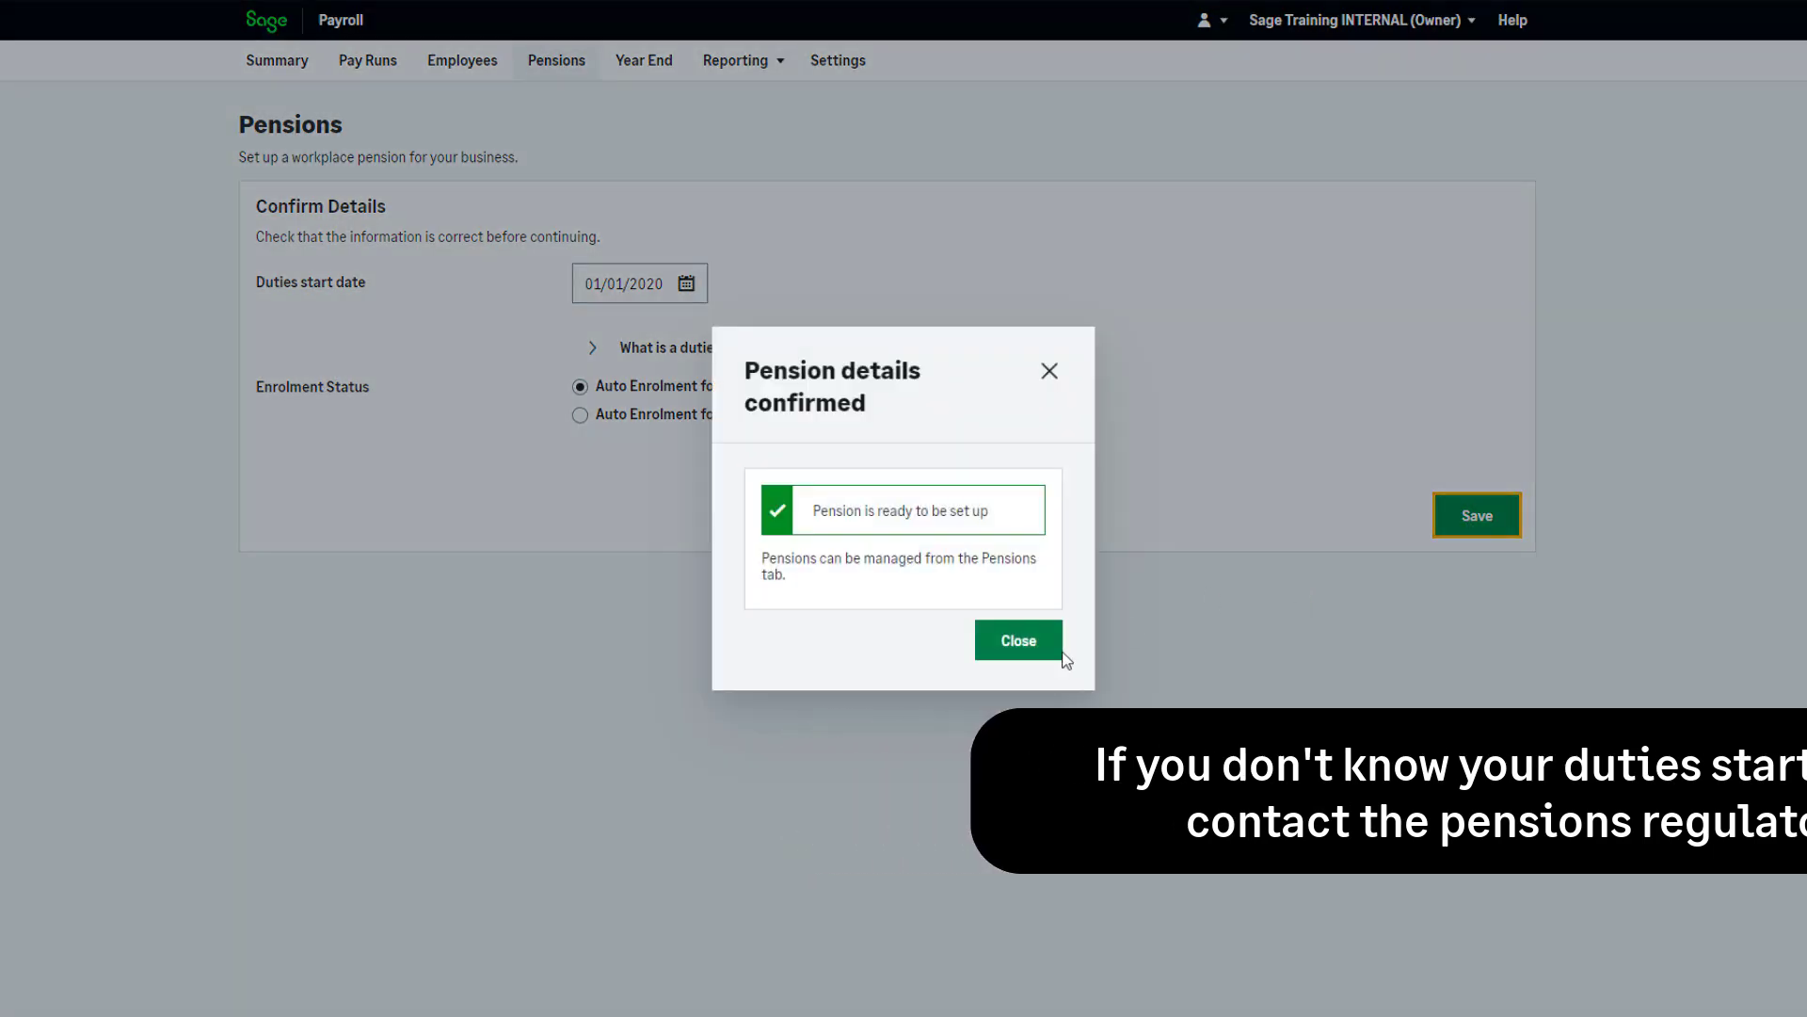
pyautogui.click(1049, 643)
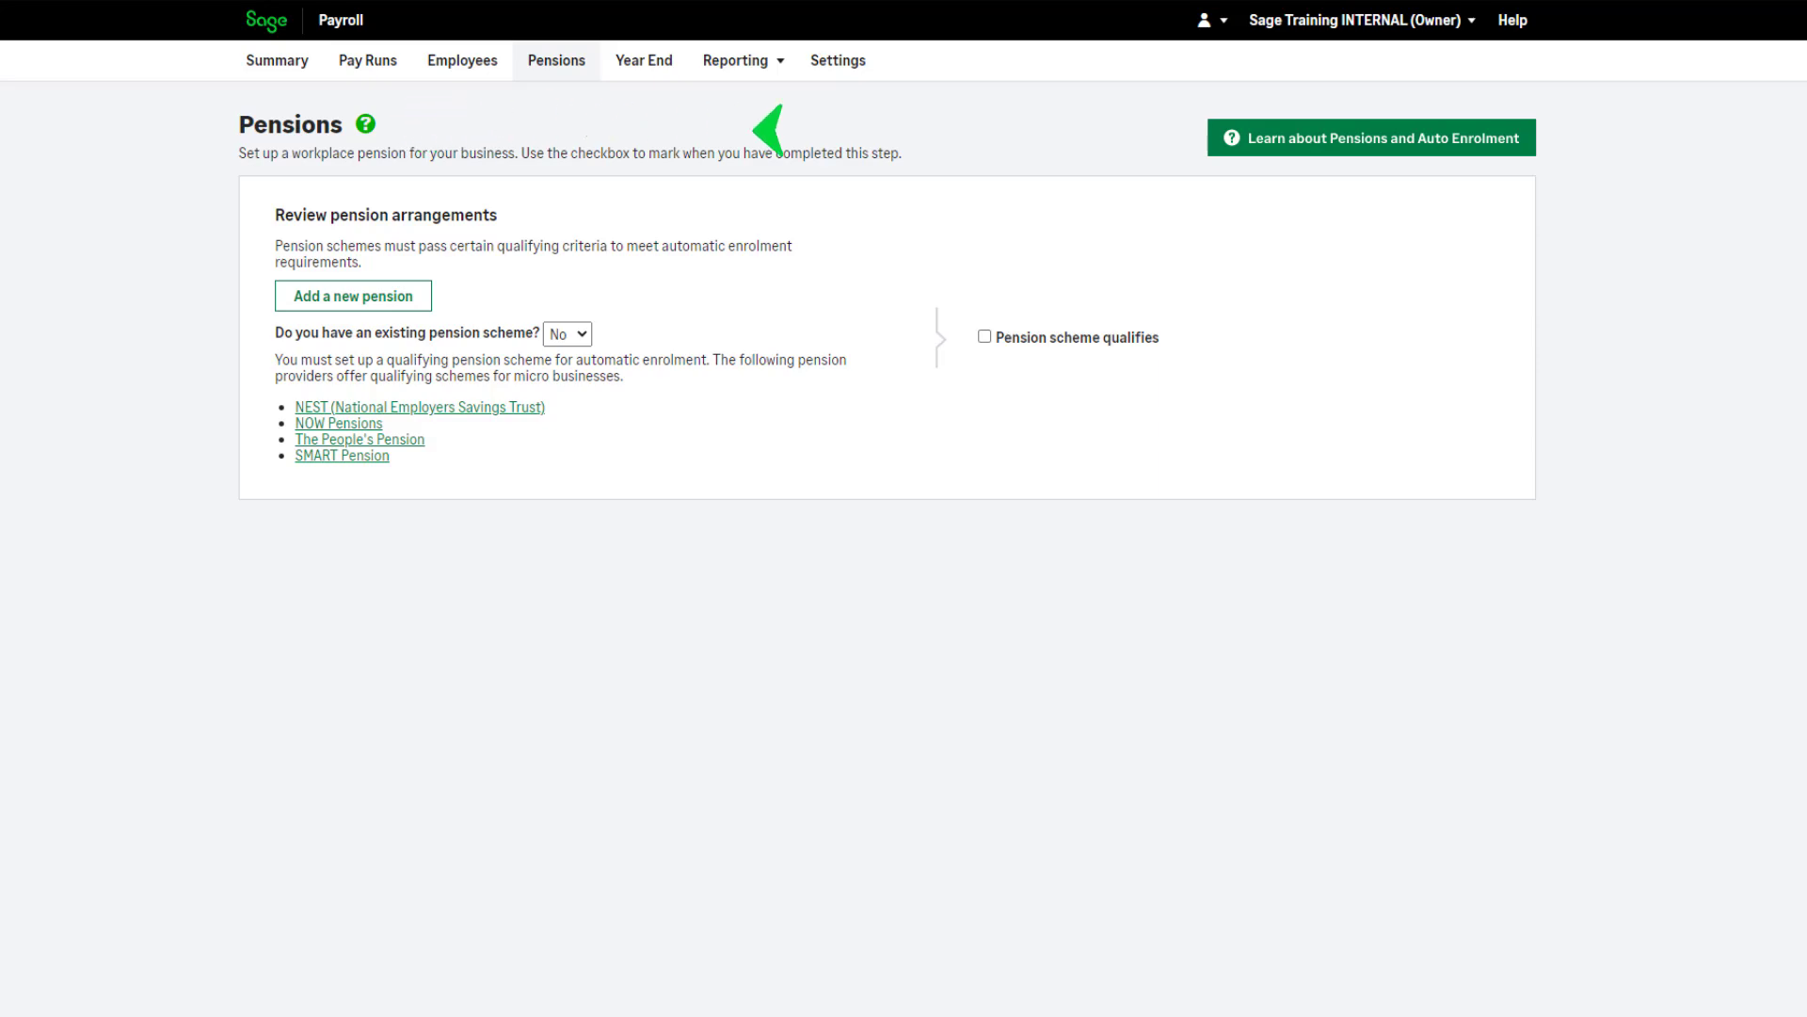
# Step: View the learning options for pensions and auto enrolment, and look through the payroll training options on the Sage University website
pyautogui.click(1379, 139)
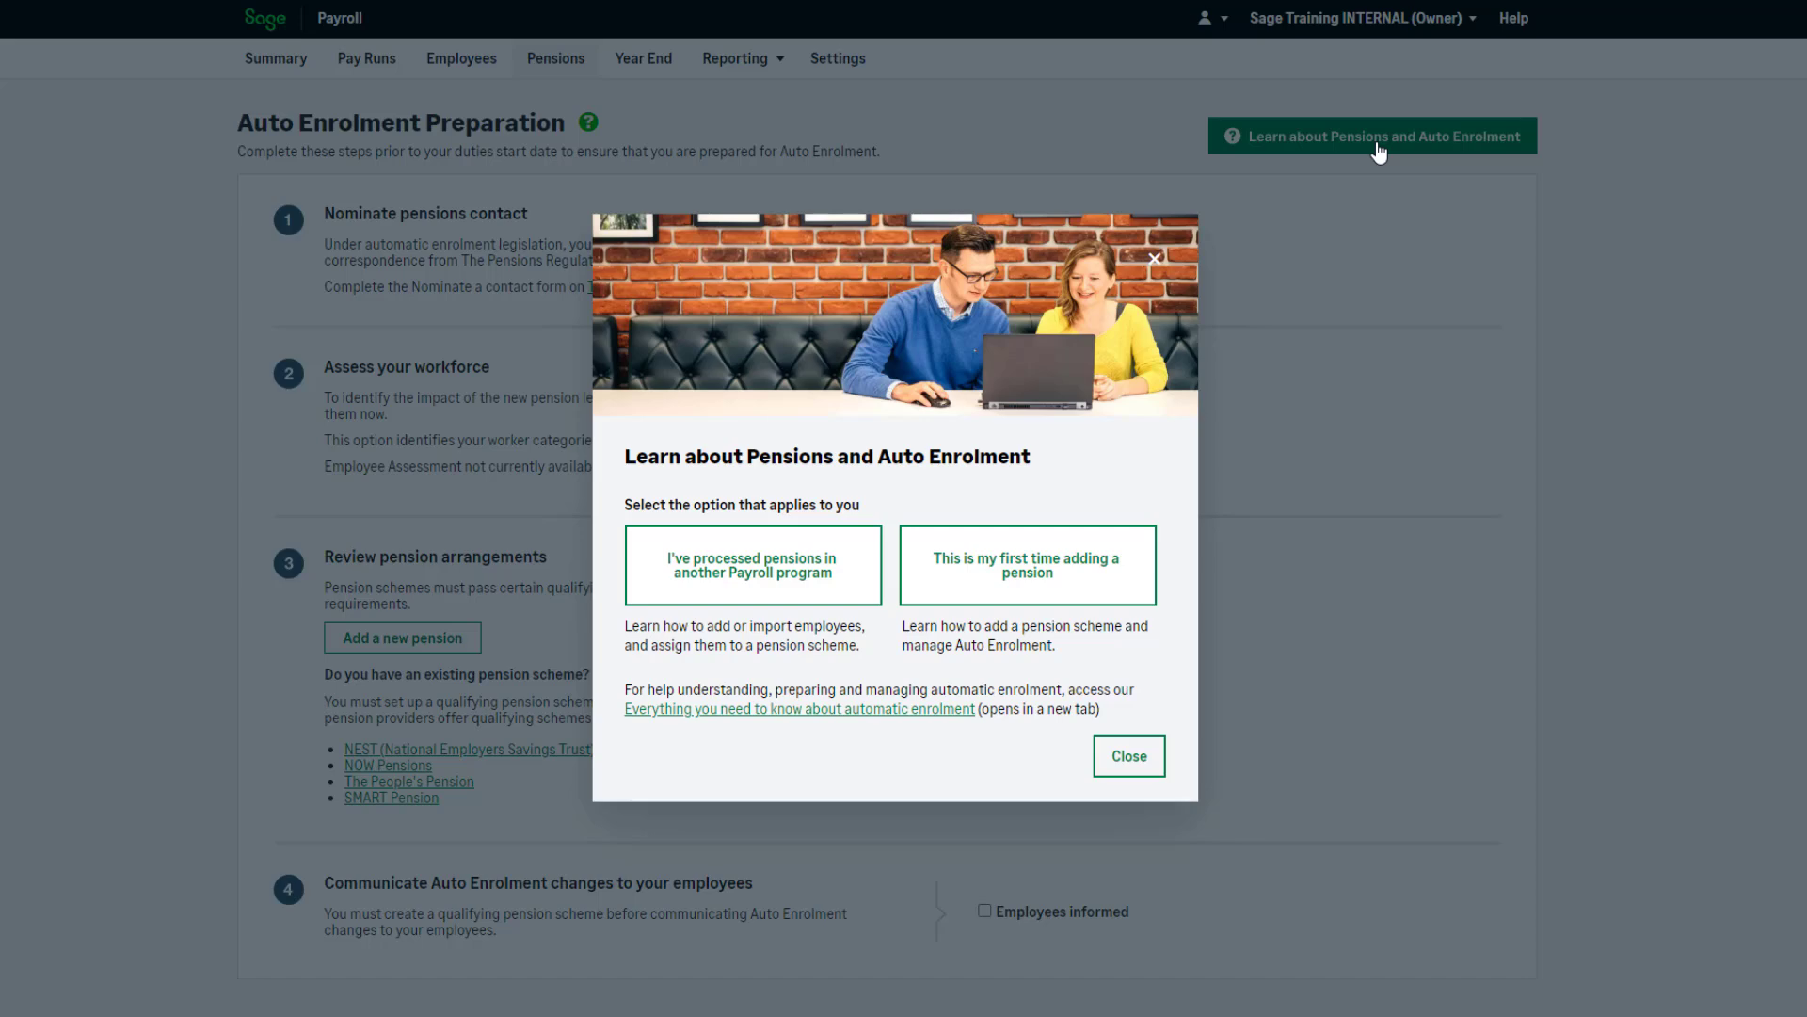
pyautogui.click(1129, 756)
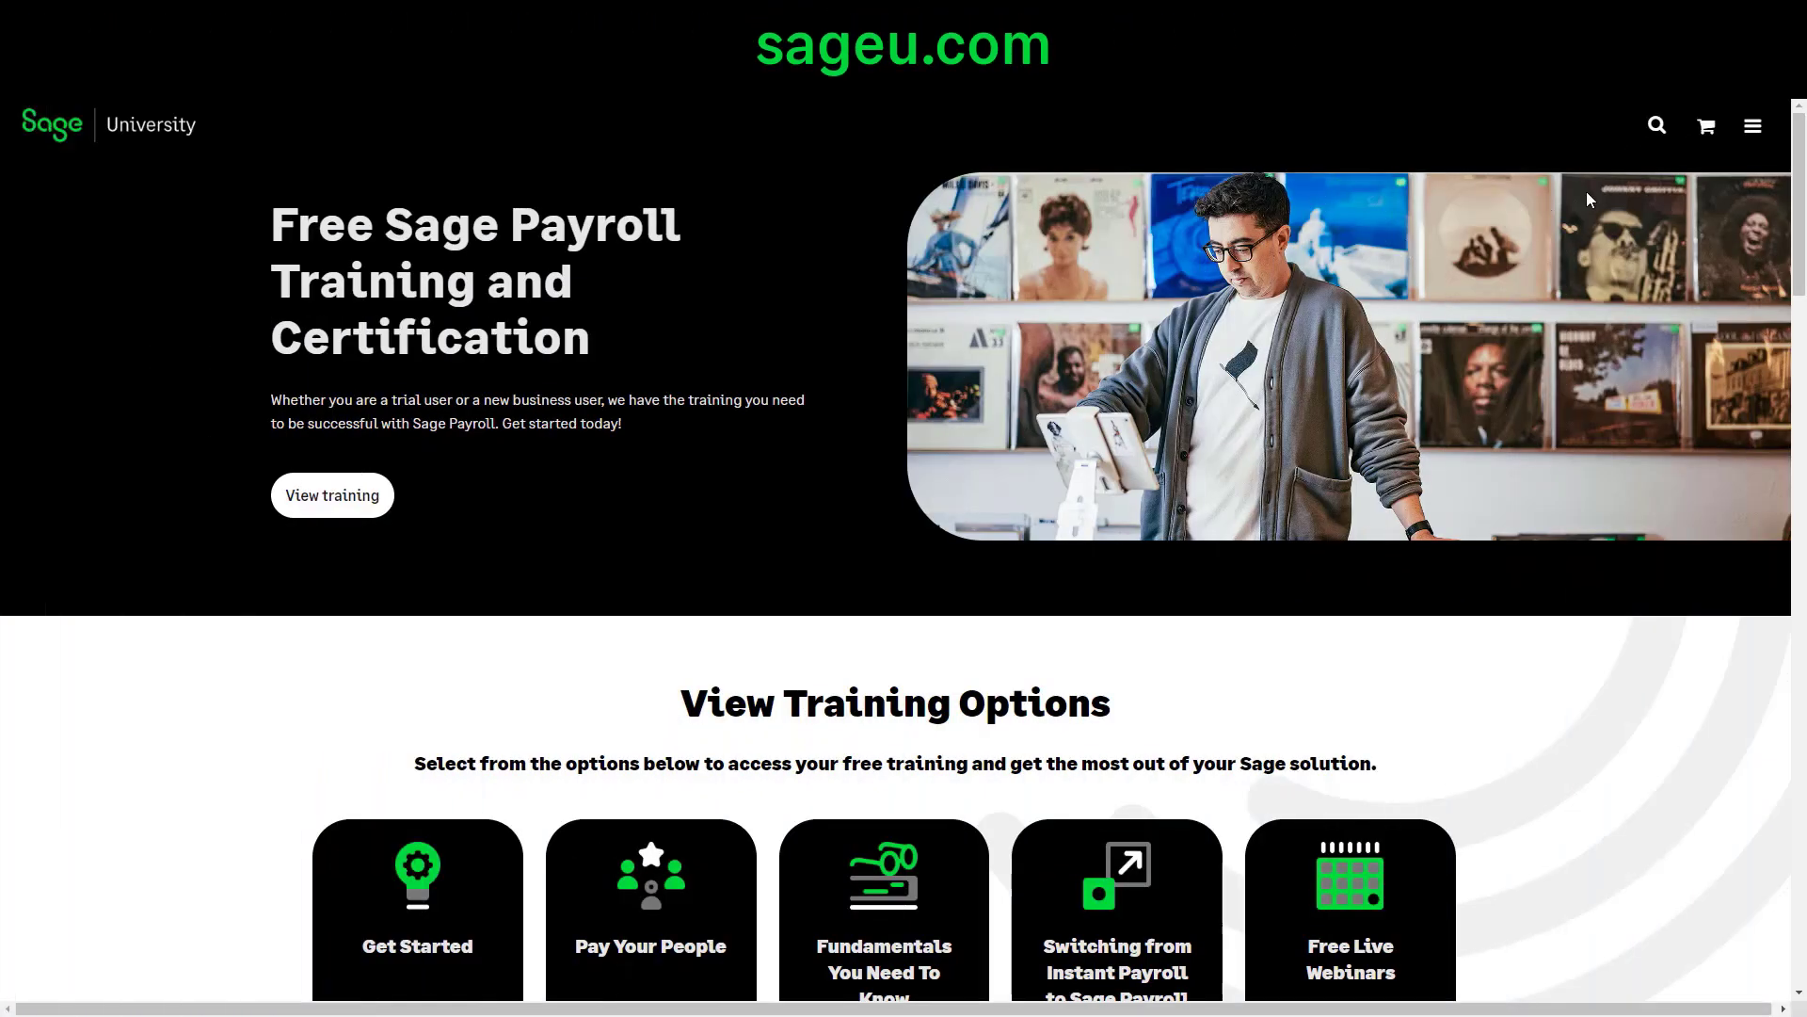
pyautogui.moveTo(1803, 177); pyautogui.dragTo(1803, 285)
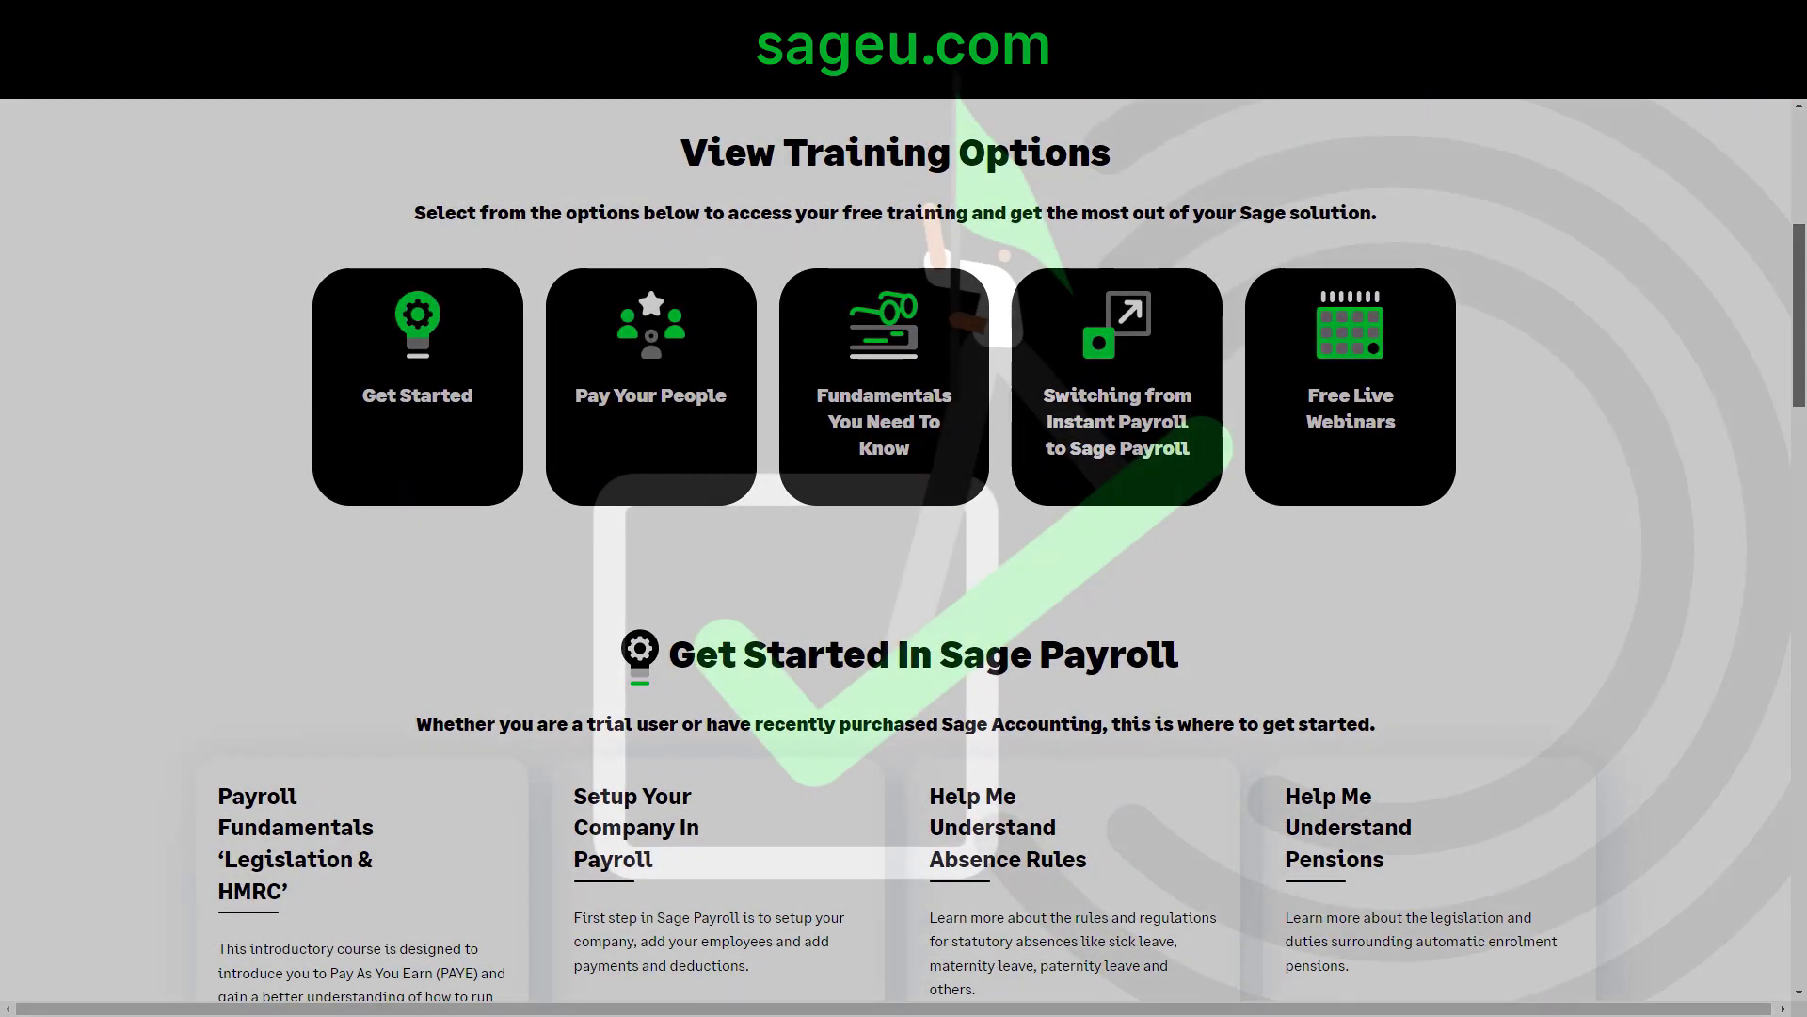